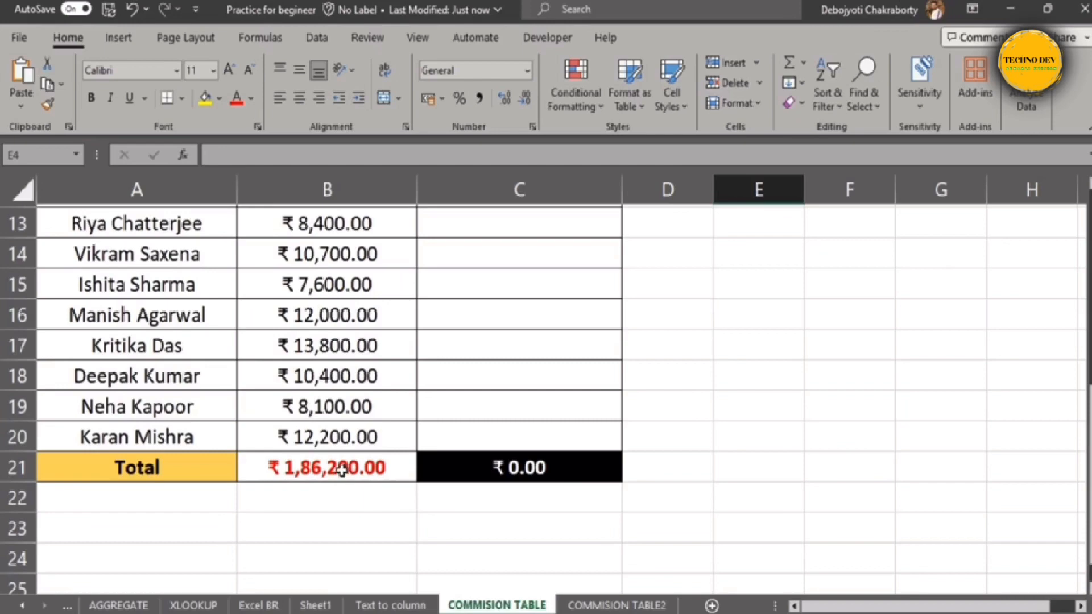
# Step: Start an IF formula in the first Bonus cell, C3, with the logical test B3>=9000
pyautogui.scroll(4, 517, 469)
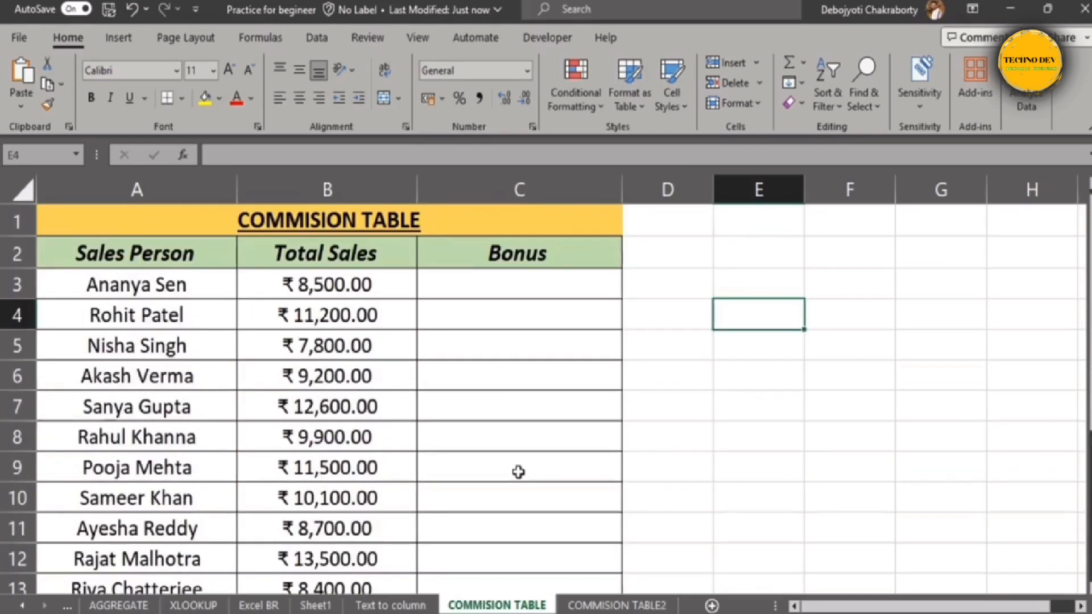
pyautogui.click(520, 291)
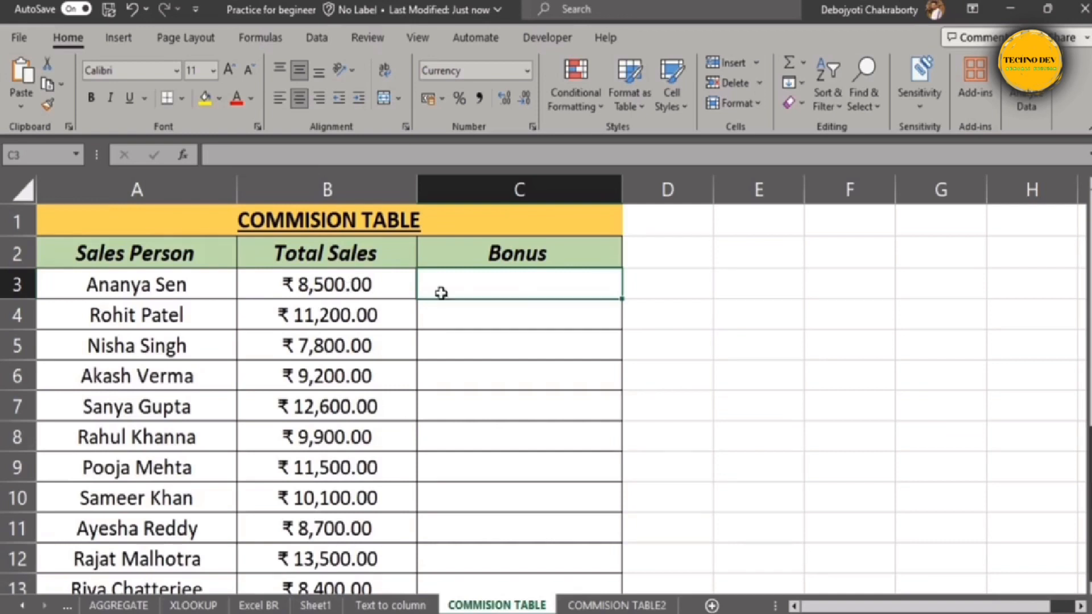
pyautogui.click(497, 312)
pyautogui.click(499, 287)
pyautogui.write('=')
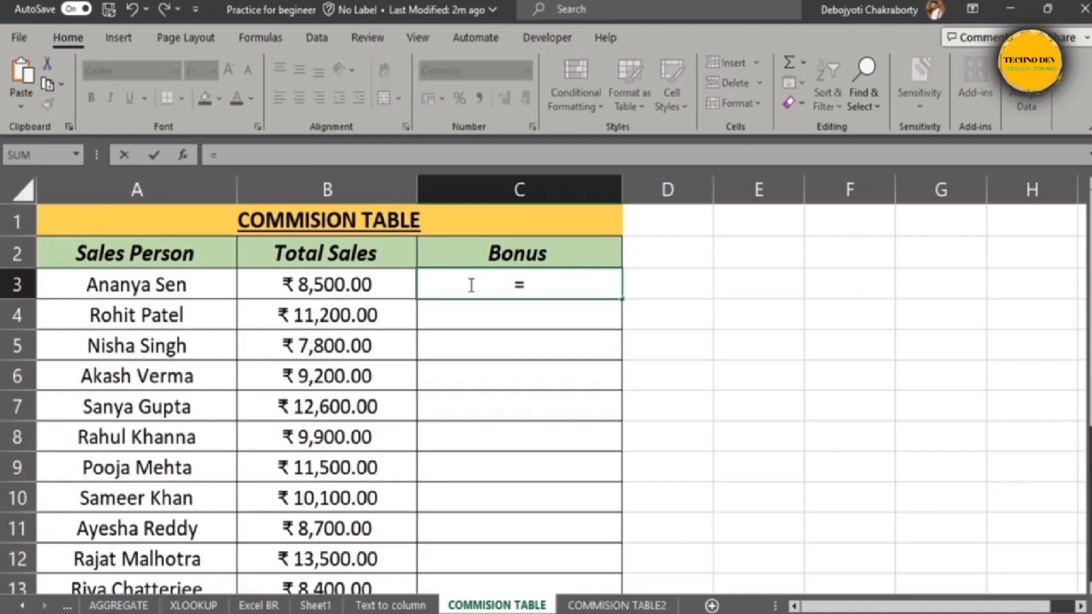
pyautogui.write('IF')
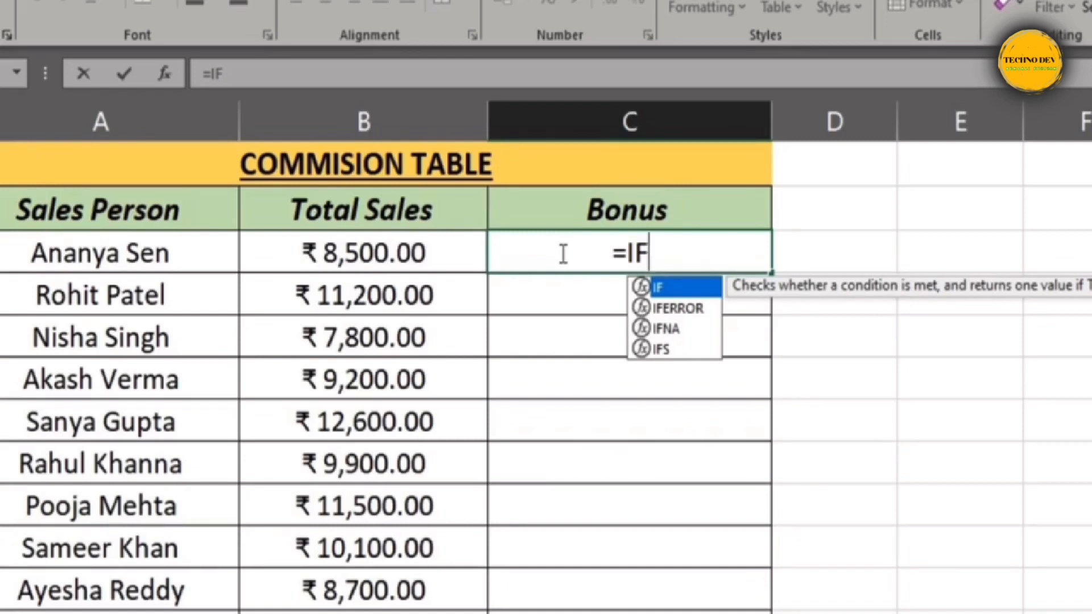
pyautogui.write('(')
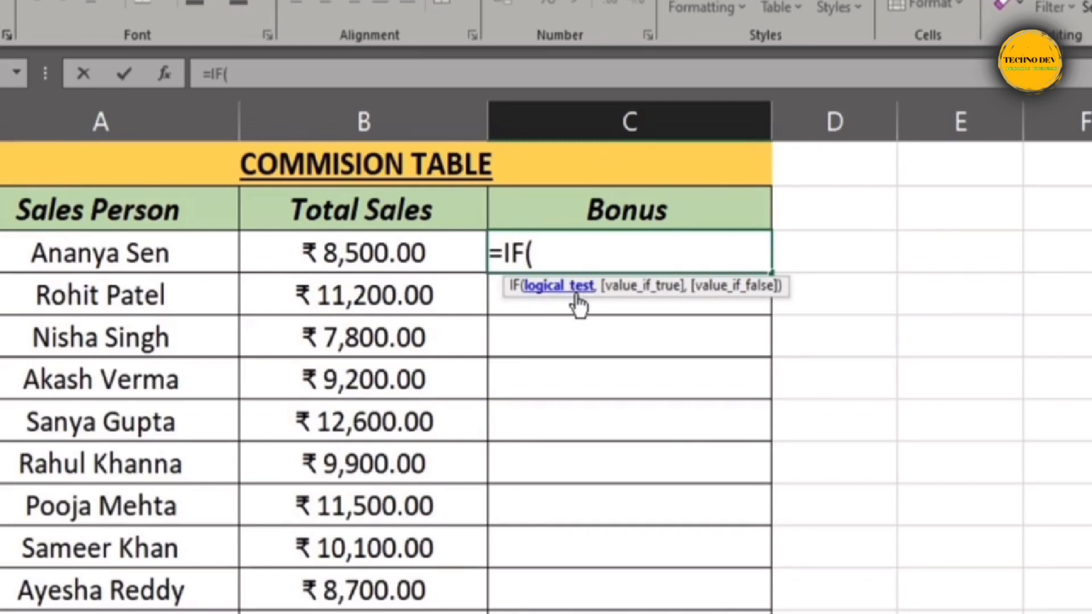
pyautogui.click(420, 261)
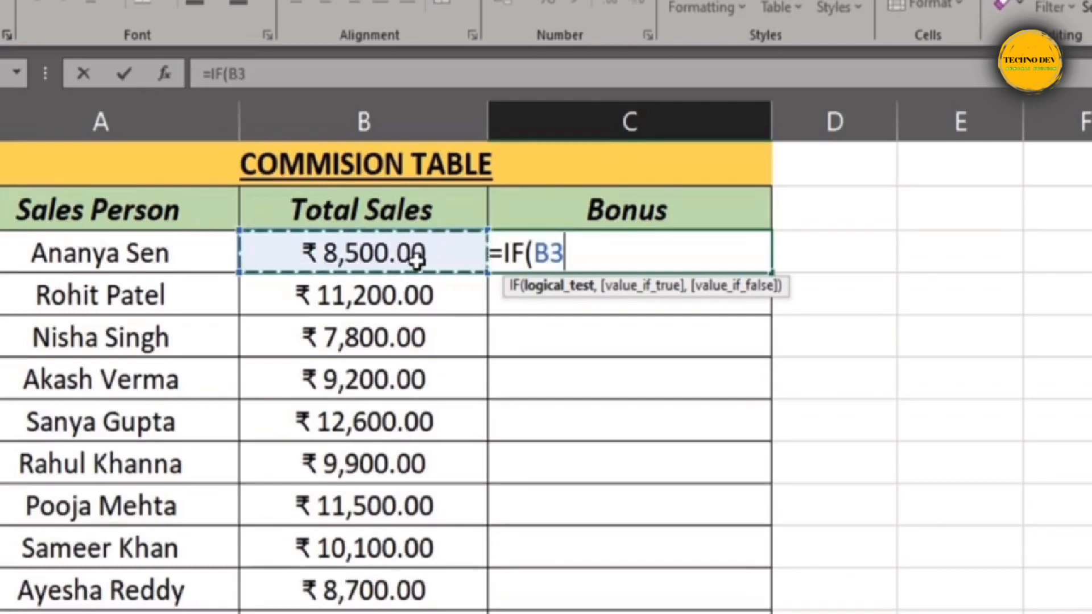
pyautogui.write('>')
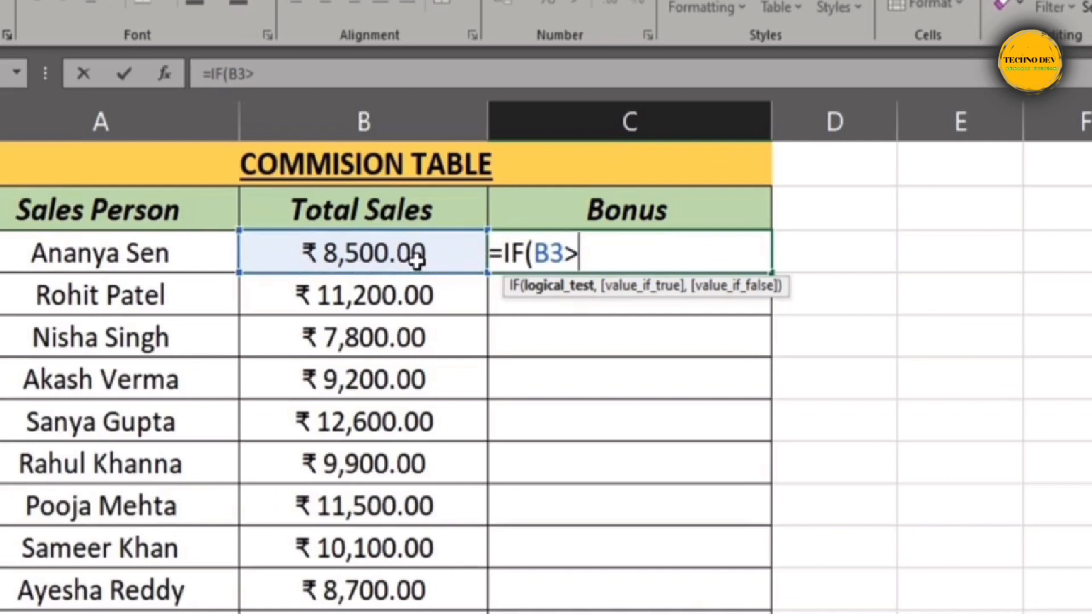
pyautogui.write('=9000')
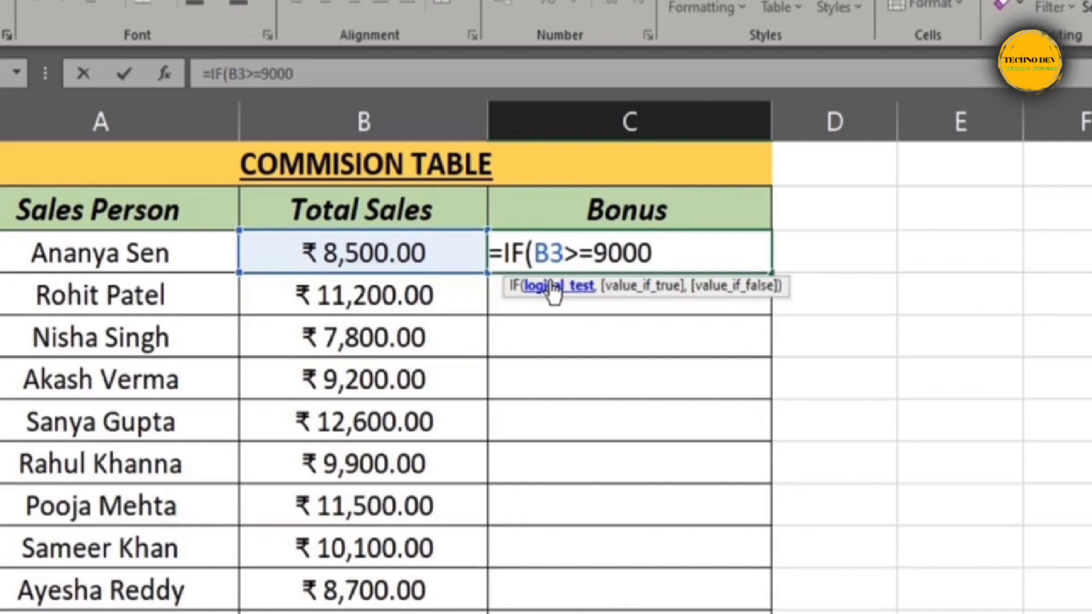
pyautogui.write(',')
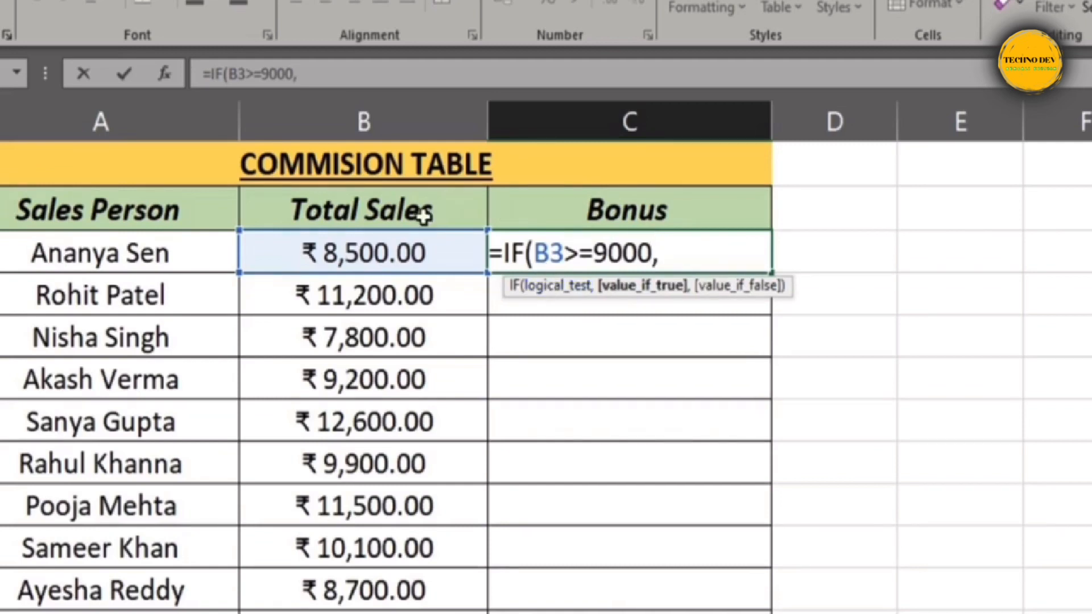
# Step: Complete the C3 formula with B3*2% as the value if true and "Work Hard" as the value if false
pyautogui.click(409, 246)
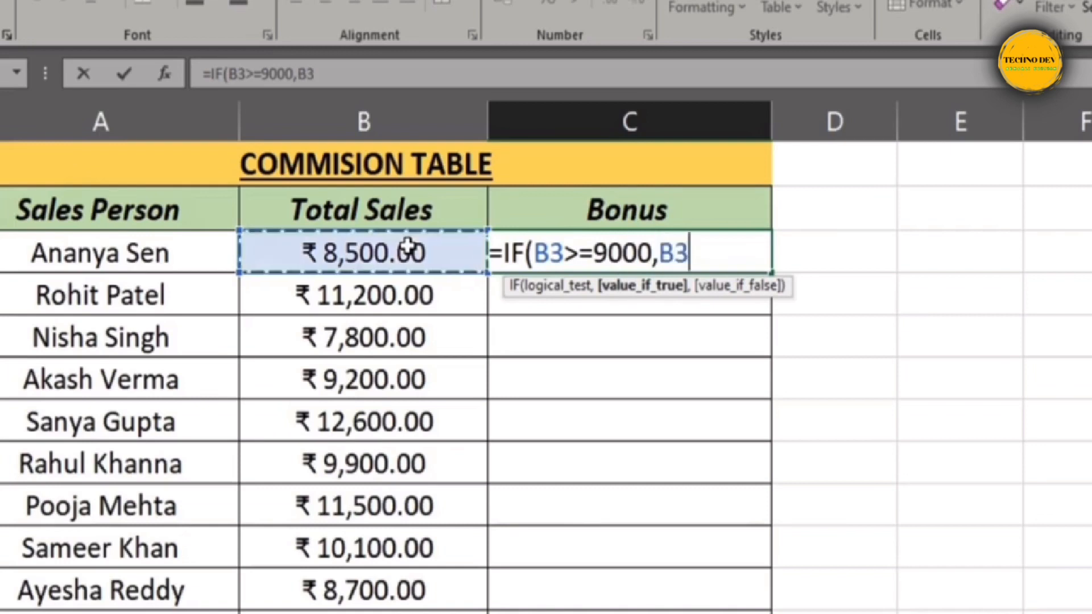
pyautogui.write('*')
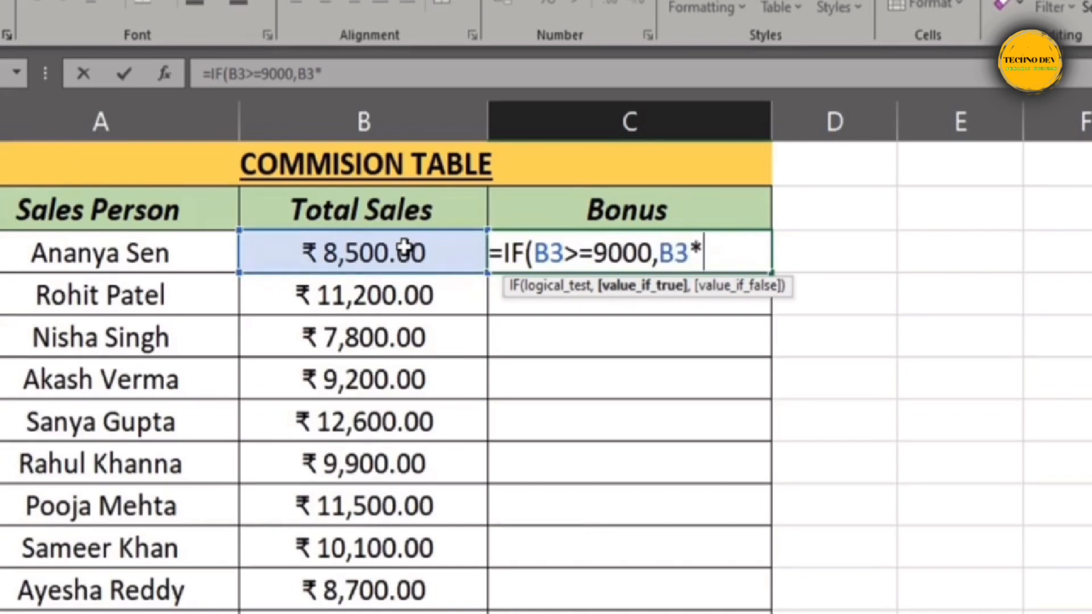
pyautogui.write('2%')
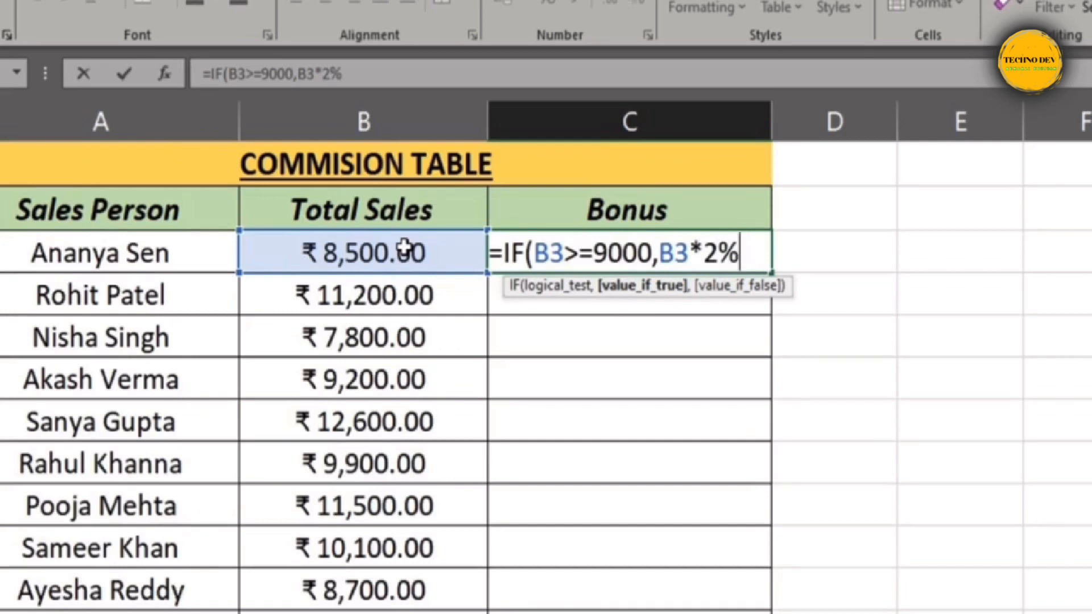
pyautogui.write(',')
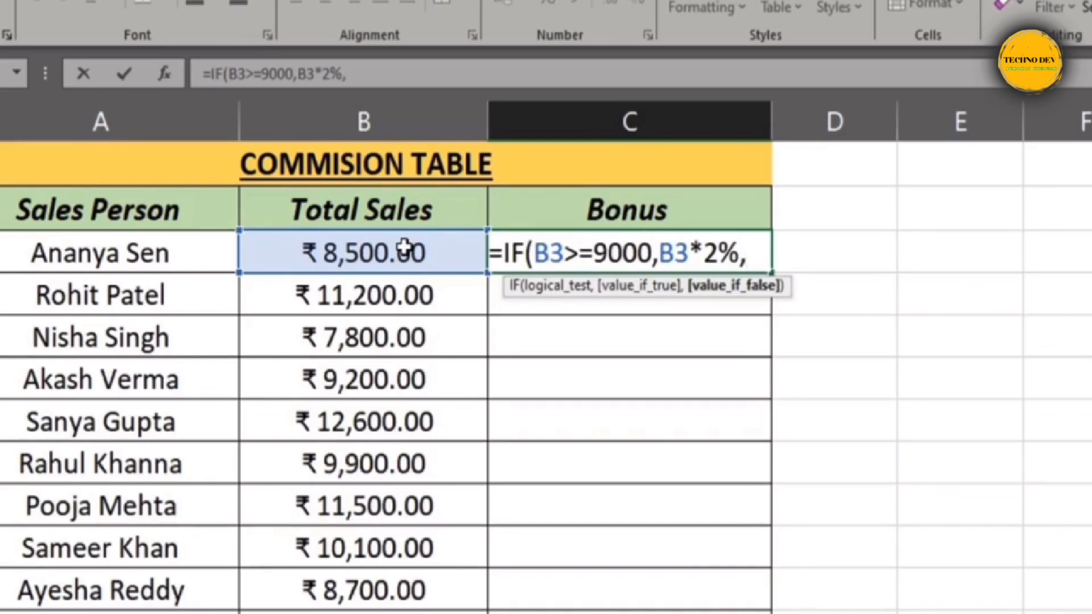
pyautogui.write('"W')
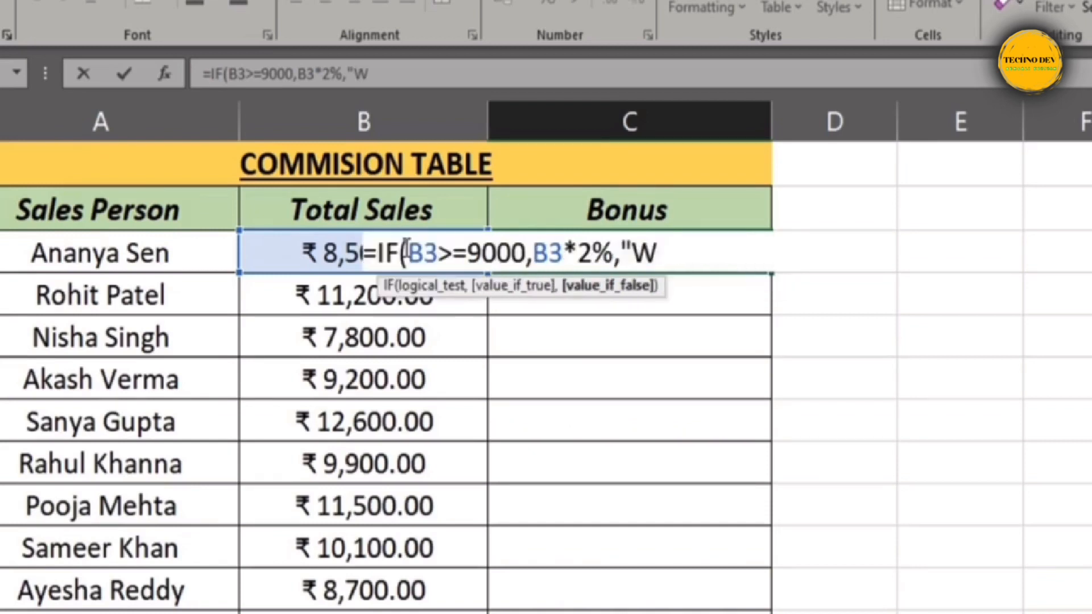
pyautogui.write('ork')
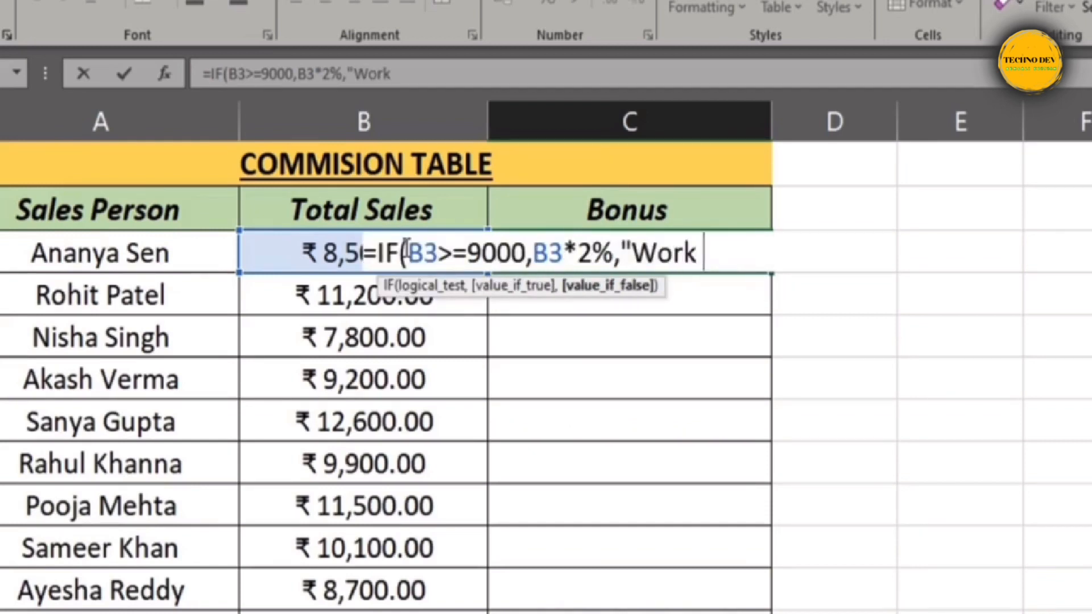
pyautogui.write(' Ha')
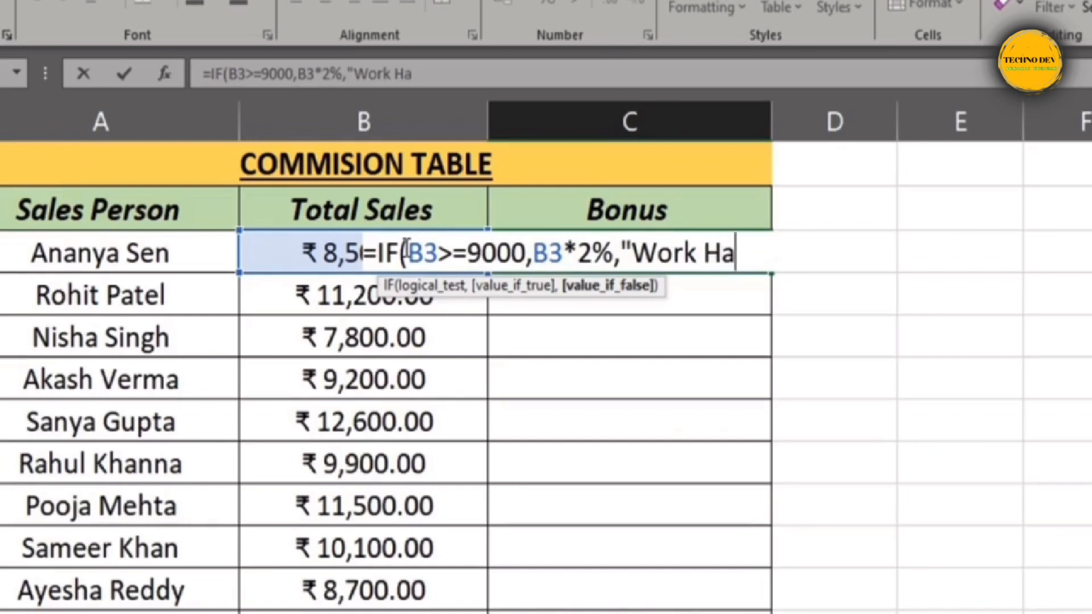
pyautogui.write('rd"')
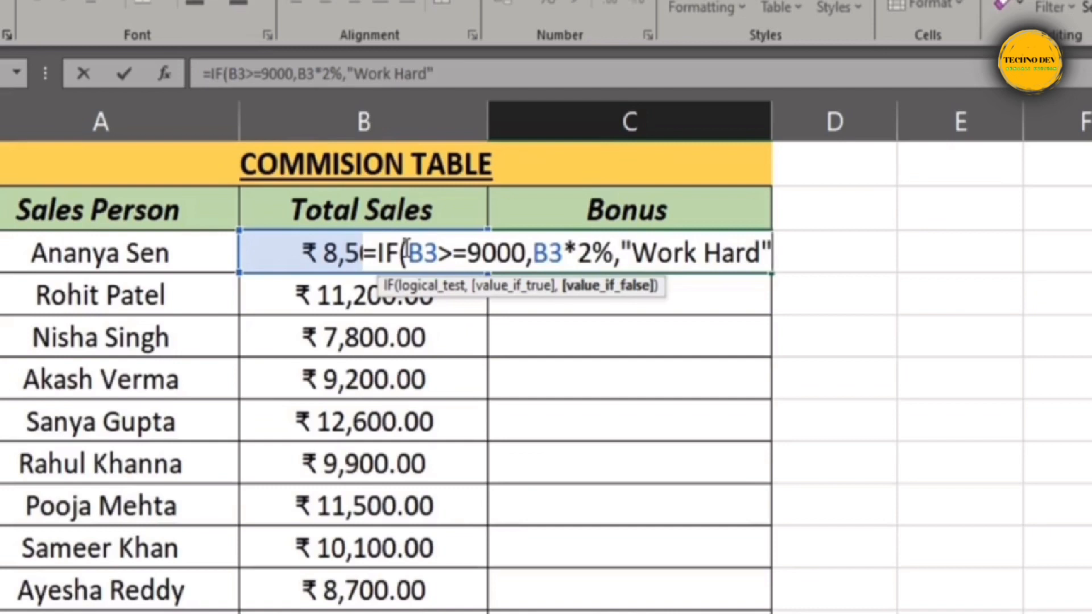
pyautogui.write(')')
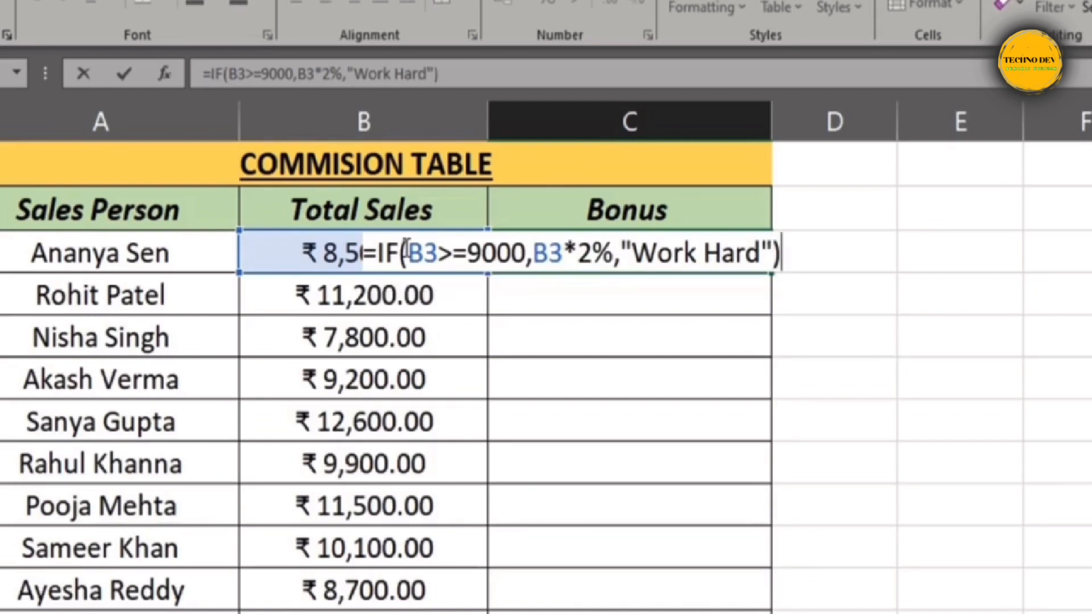
pyautogui.press('Return')
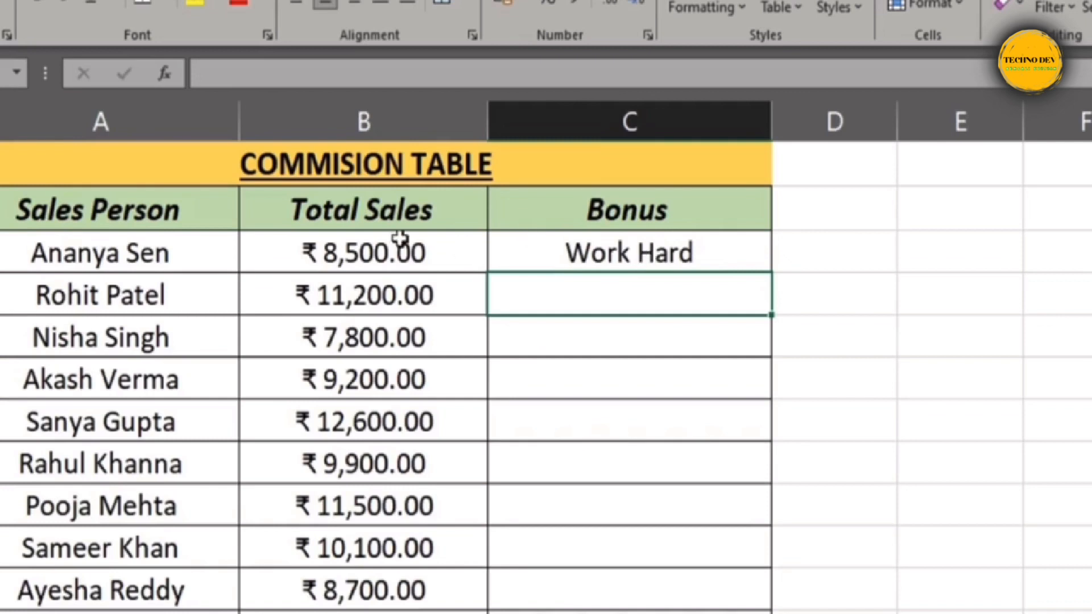
# Step: Fill the bonus formula from C3 down the Bonus column through C20
pyautogui.click(383, 251)
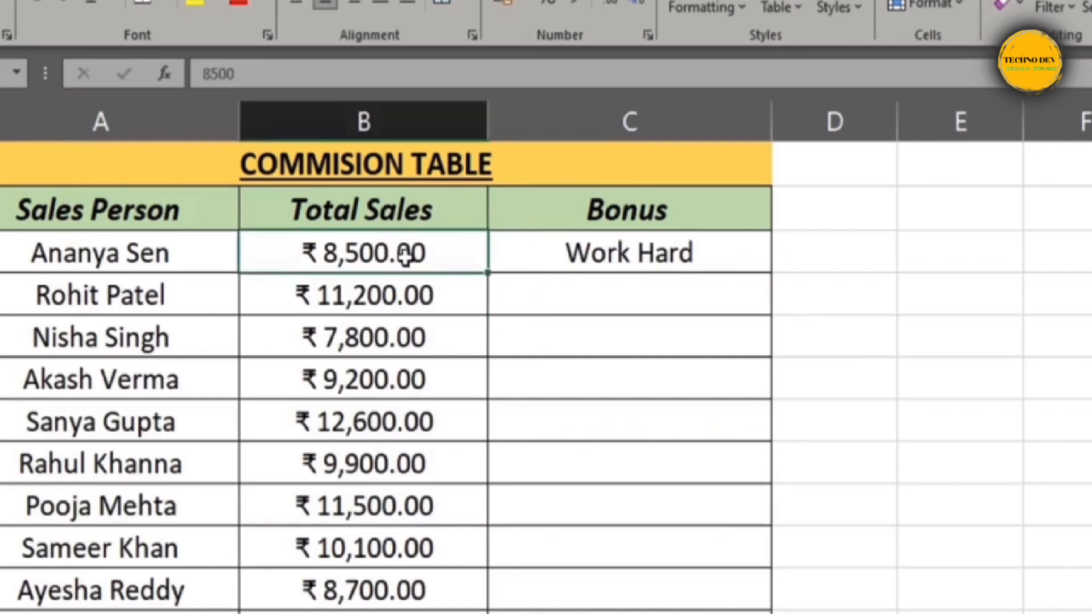
pyautogui.click(712, 260)
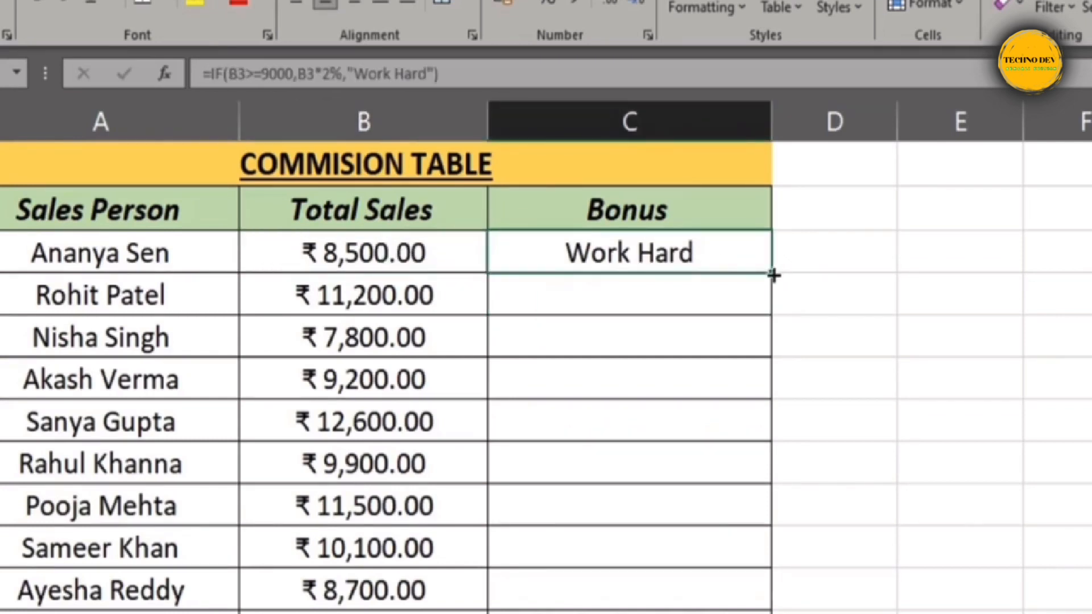
pyautogui.moveTo(773, 275); pyautogui.dragTo(765, 307)
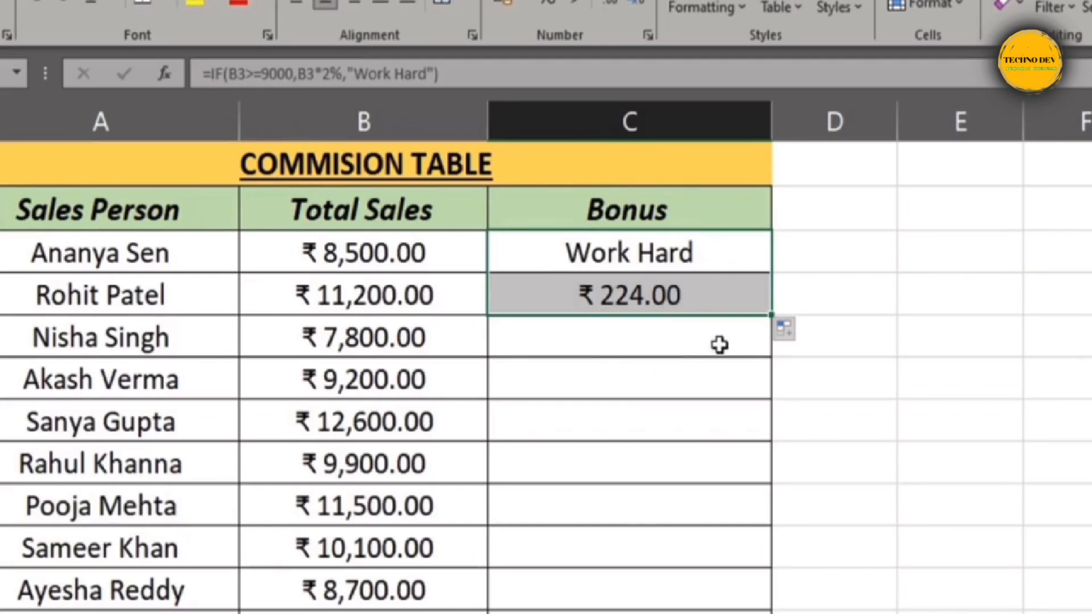
pyautogui.moveTo(769, 322); pyautogui.dragTo(593, 517)
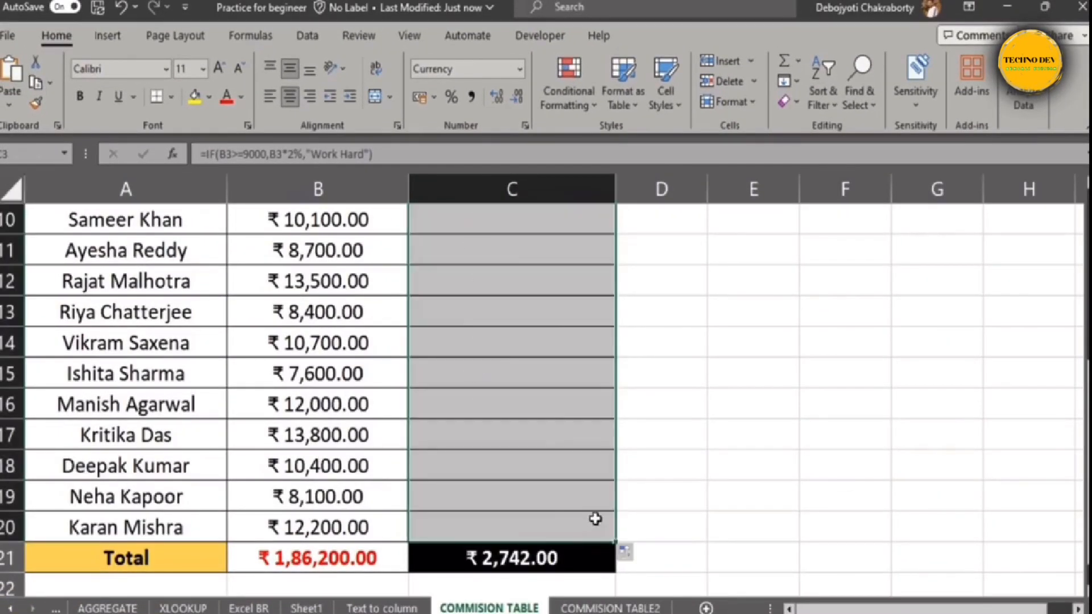
pyautogui.scroll(3, 593, 506)
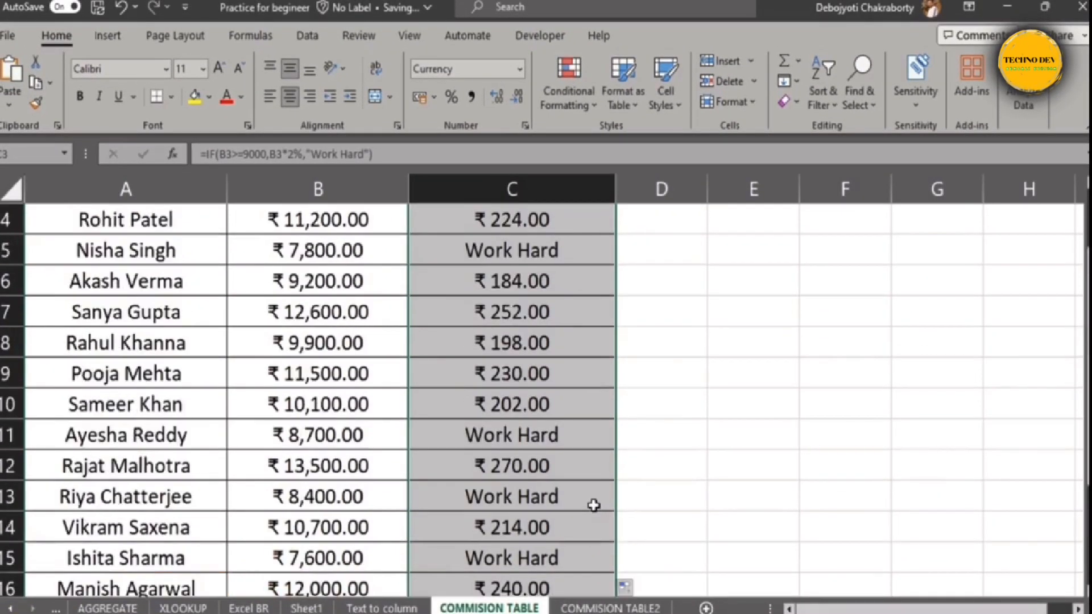
pyautogui.click(581, 443)
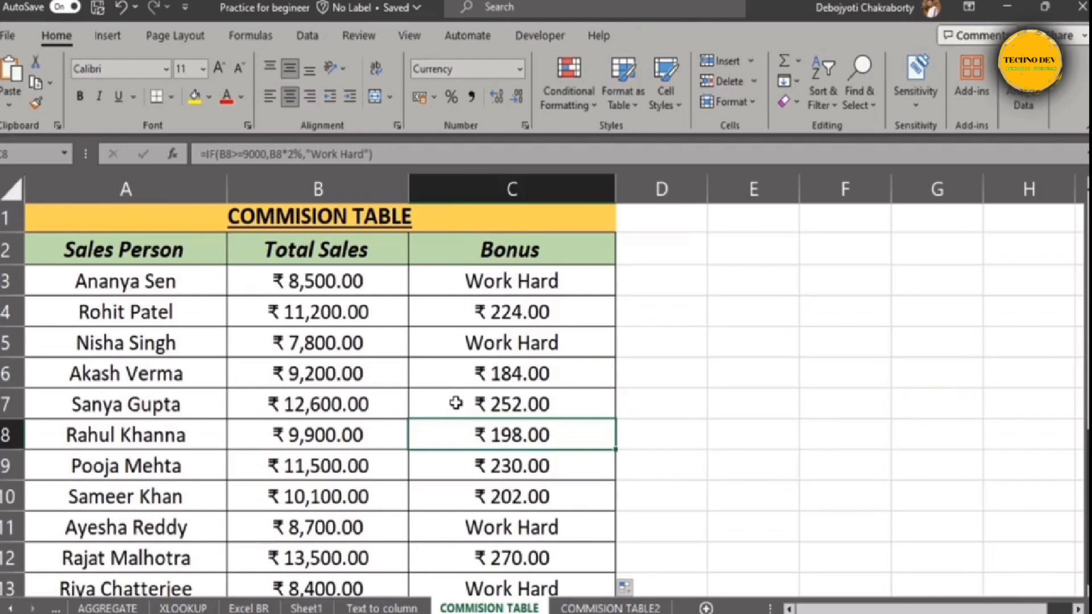
# Step: Set the Total Sales value in B15 to 9340 and check the recalculated bonus in C15 and the bonus total in C21
pyautogui.scroll(-3, 456, 404)
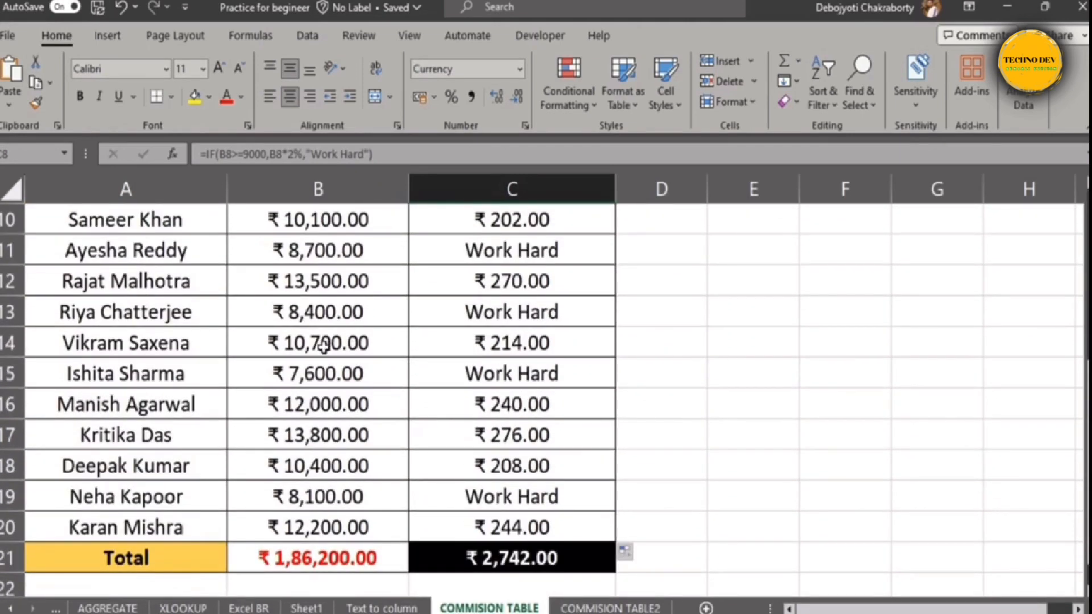
pyautogui.click(312, 374)
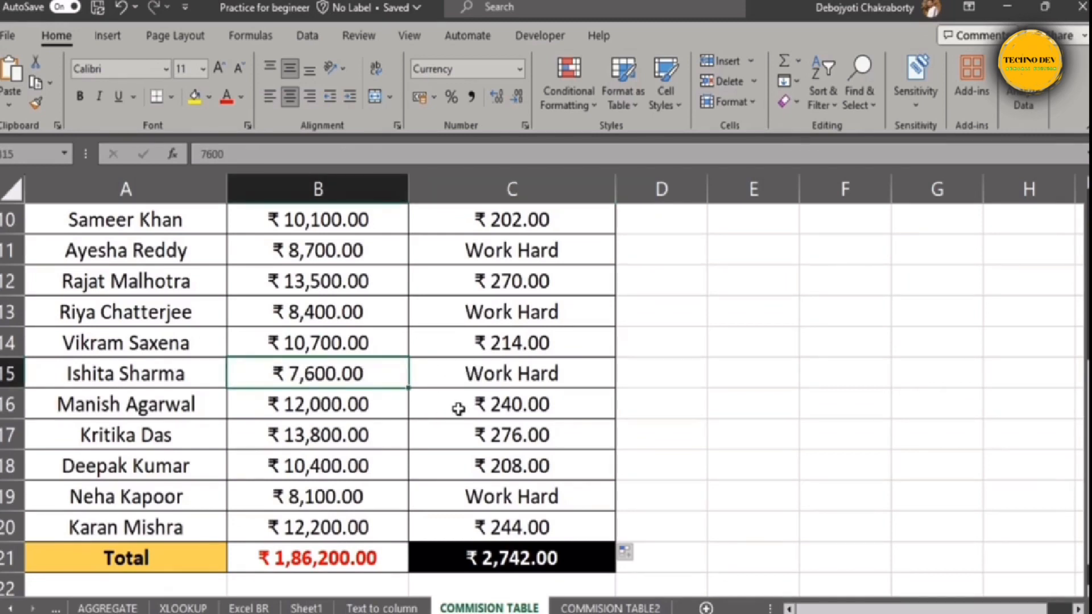
pyautogui.write('9340')
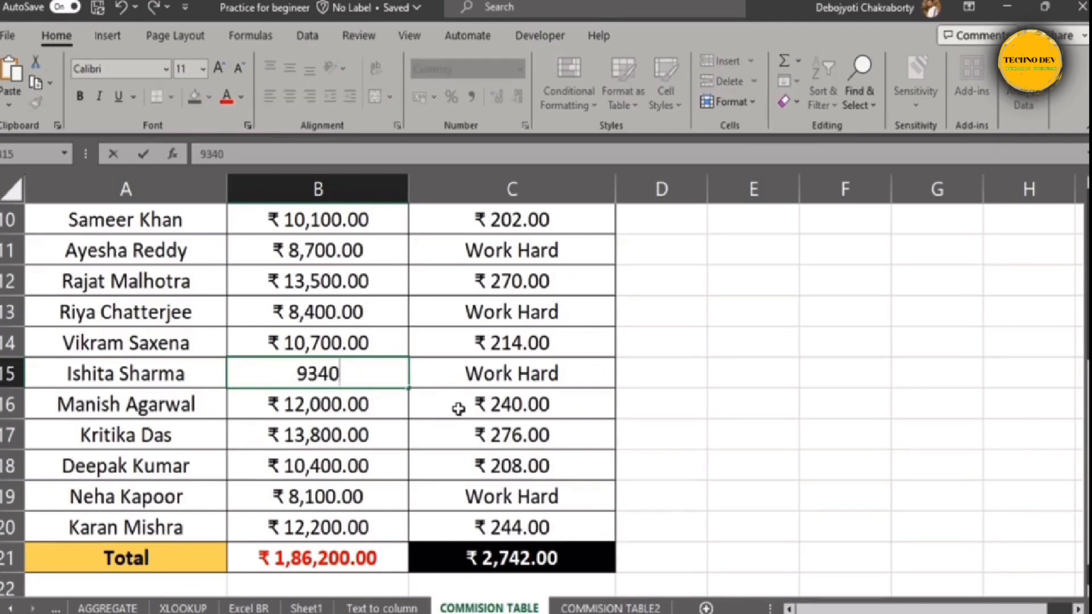
pyautogui.press('Return')
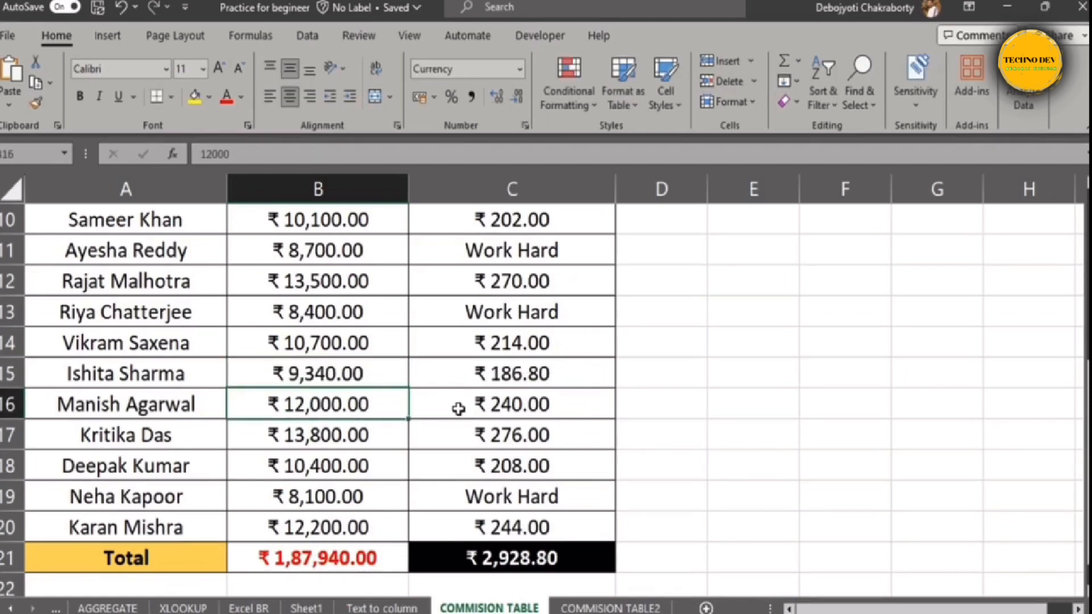
pyautogui.click(535, 376)
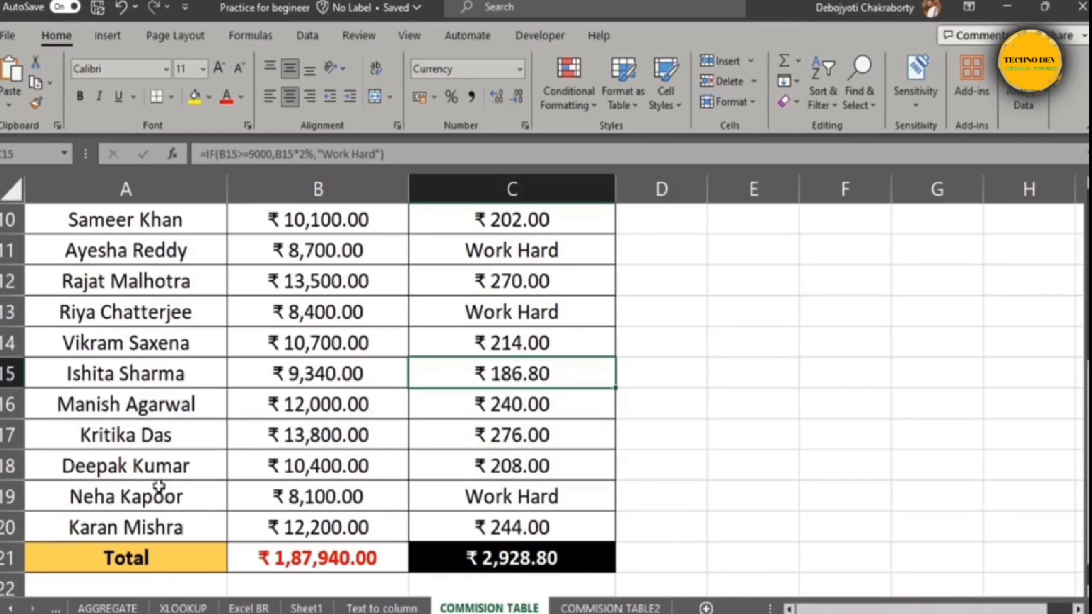
pyautogui.scroll(3, 141, 506)
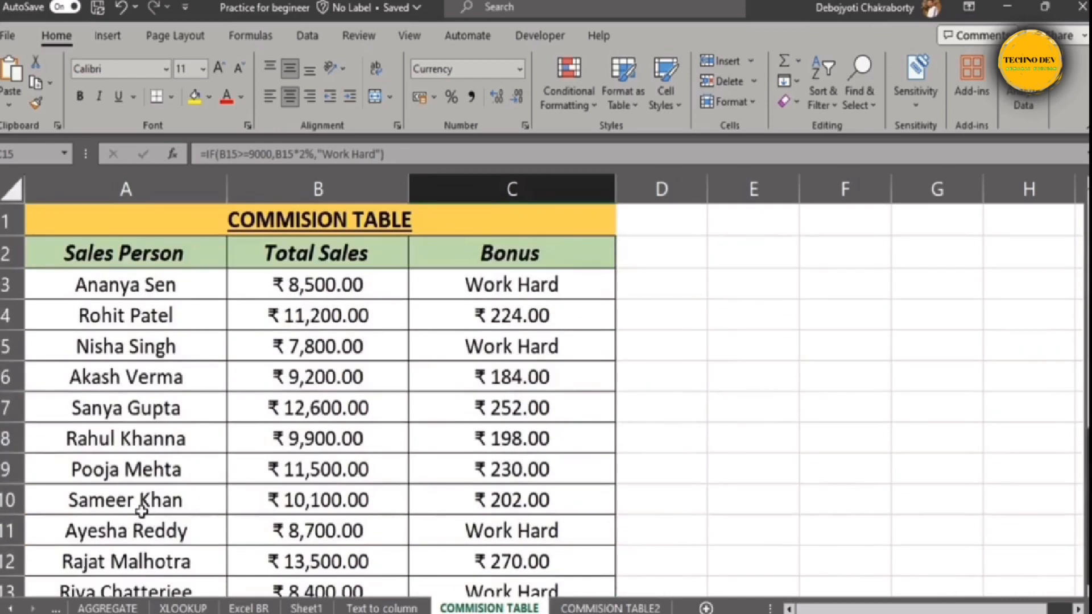
pyautogui.scroll(-3, 142, 503)
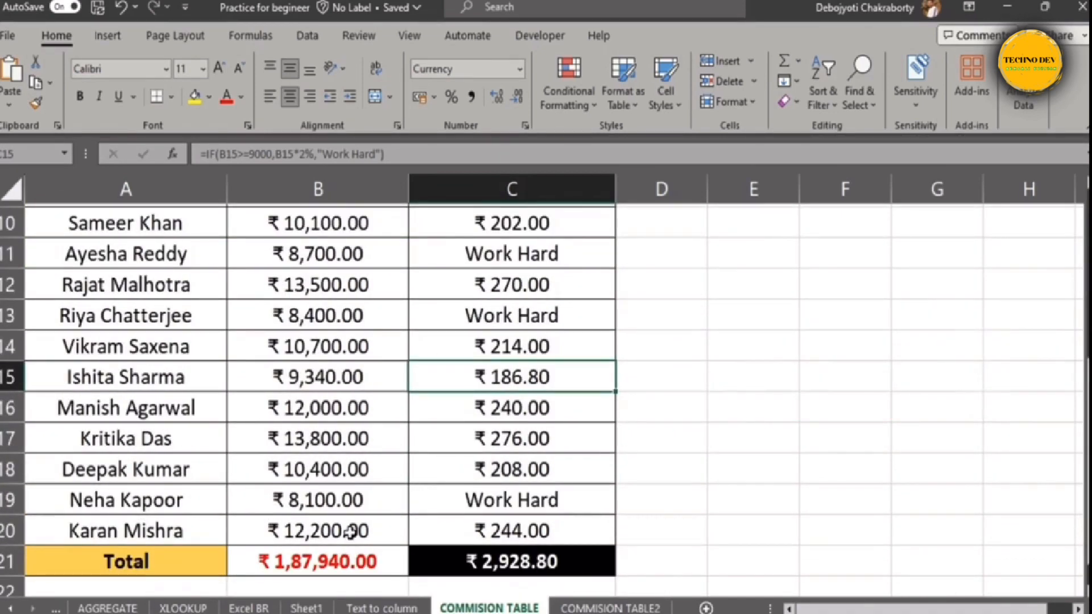
pyautogui.click(560, 564)
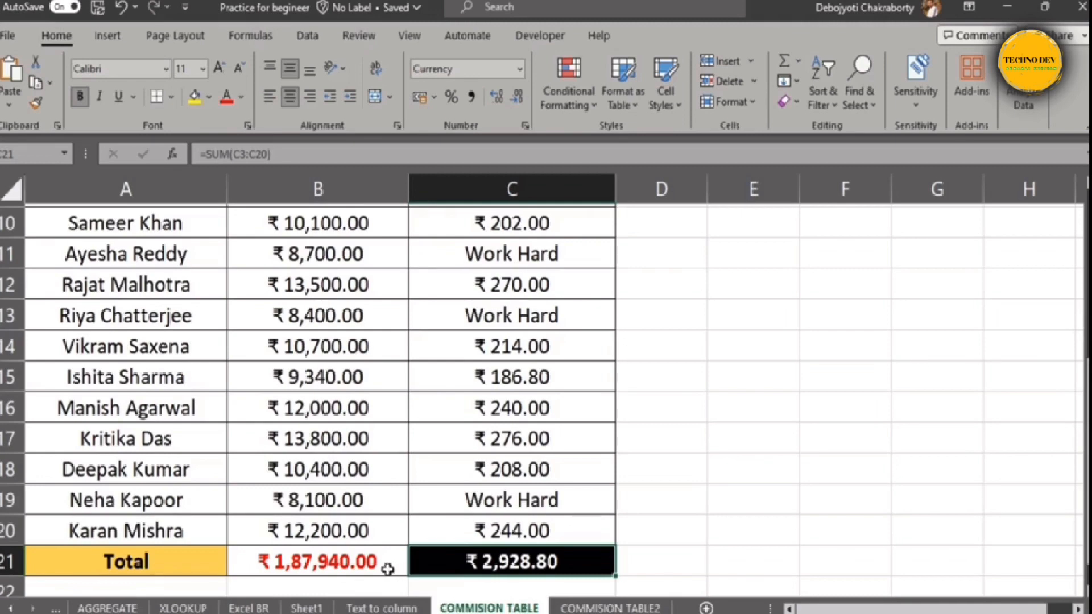
pyautogui.scroll(3, 387, 569)
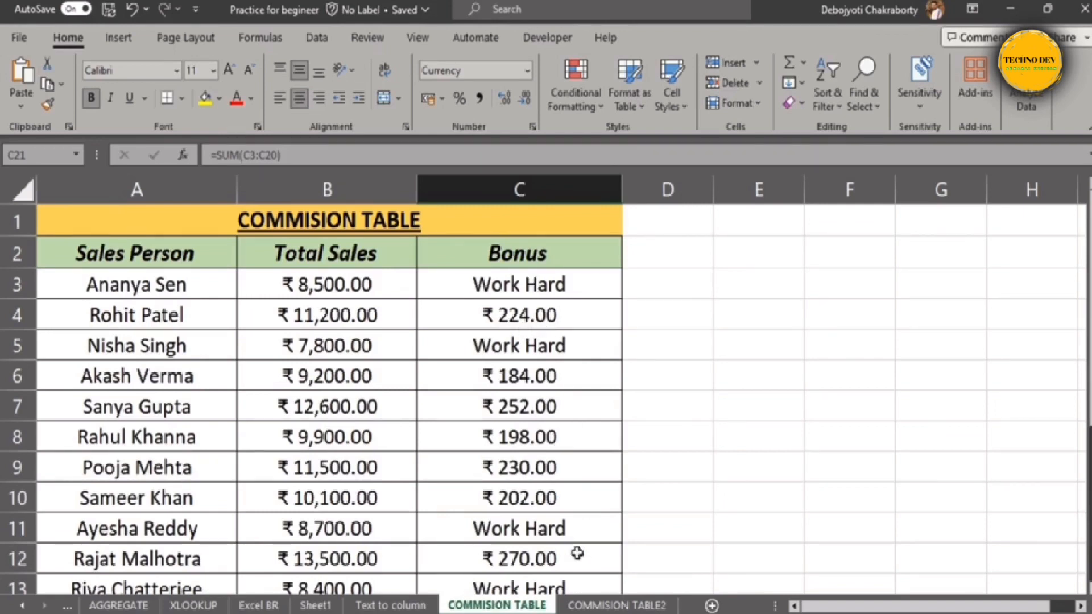
# Step: Switch to the COMMISION TABLE2 sheet after comparing it with the Total Sales column on the COMMISION TABLE sheet
pyautogui.click(602, 606)
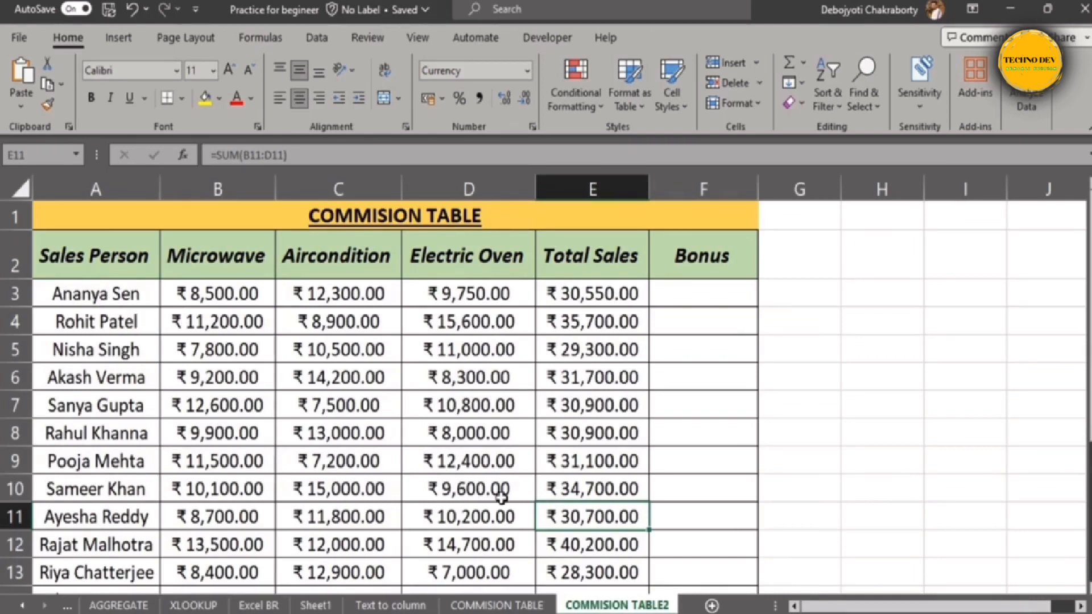
pyautogui.click(492, 607)
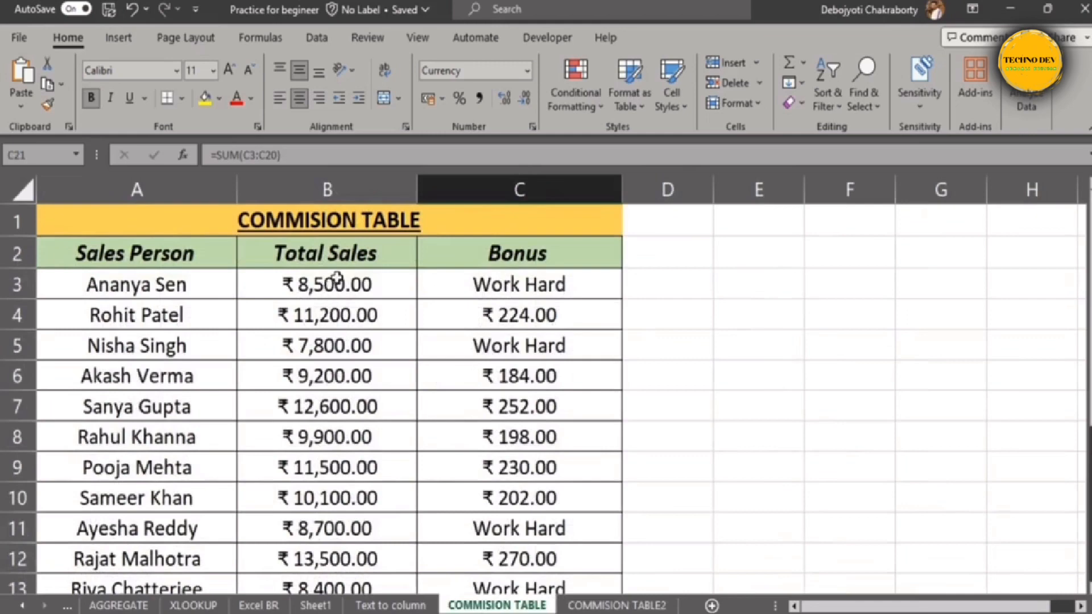
pyautogui.moveTo(333, 279); pyautogui.dragTo(344, 321)
pyautogui.click(592, 607)
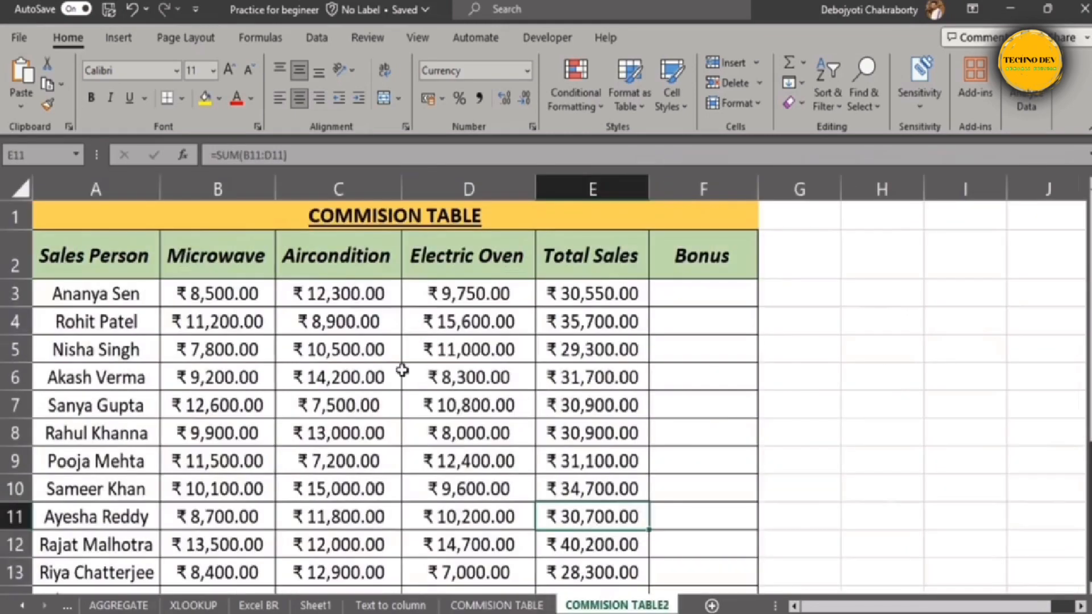
# Step: Examine the Microwave, Aircondition, Electric Oven and Total Sales columns and the first salesperson's amounts in B3:E3
pyautogui.click(108, 291)
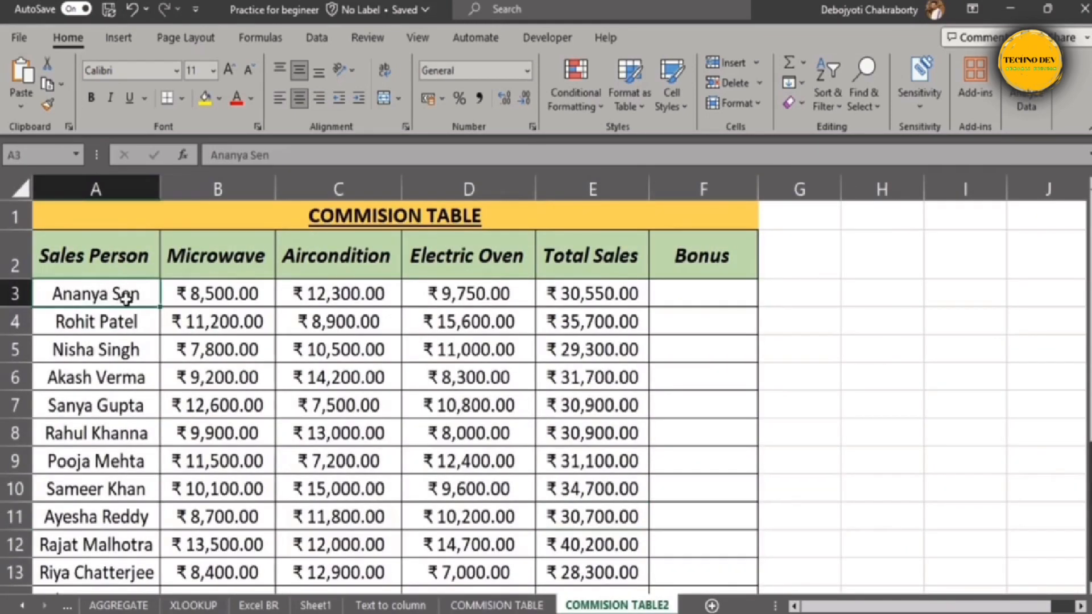
pyautogui.click(214, 267)
pyautogui.click(338, 266)
pyautogui.click(452, 272)
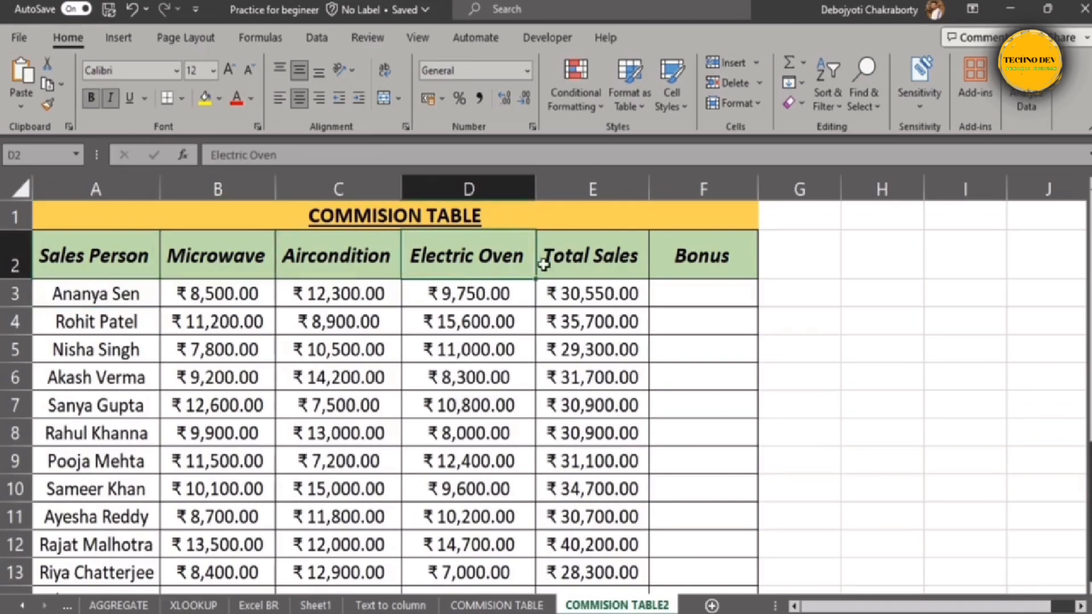
pyautogui.click(560, 266)
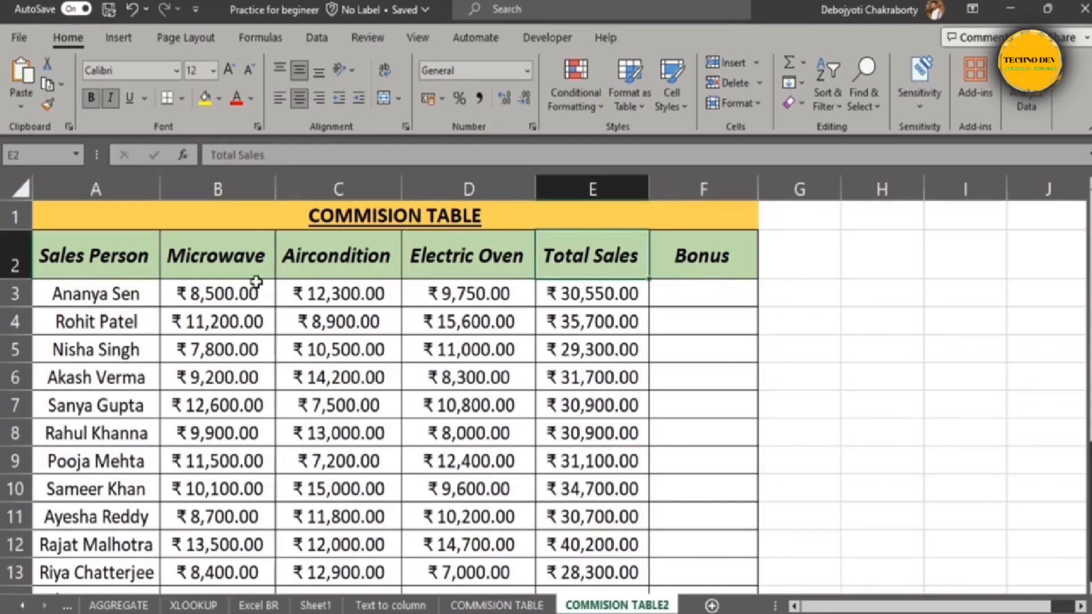
pyautogui.click(228, 290)
pyautogui.click(353, 294)
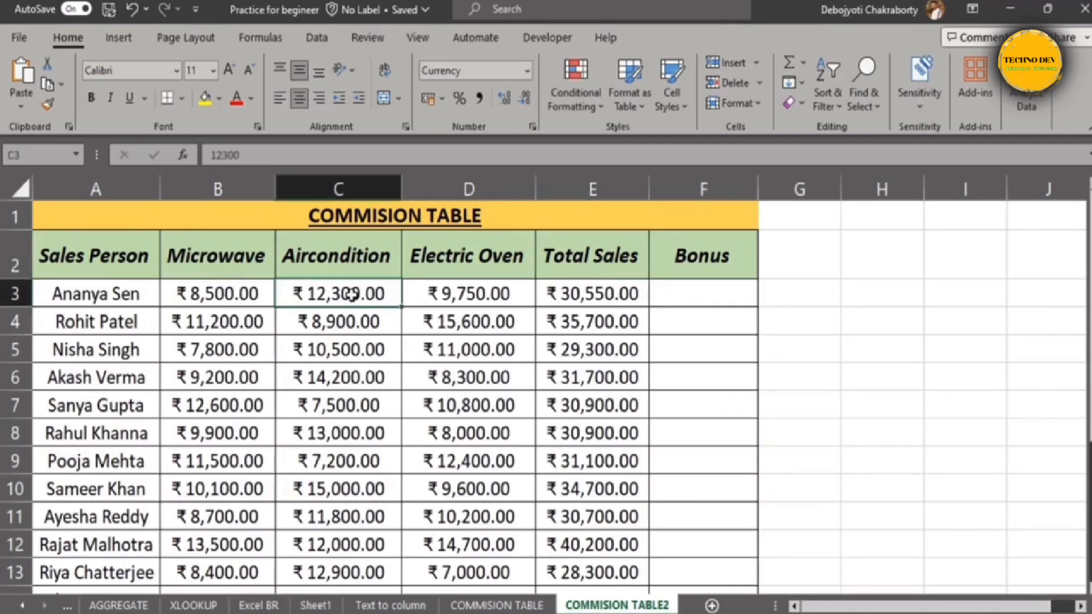
pyautogui.click(462, 312)
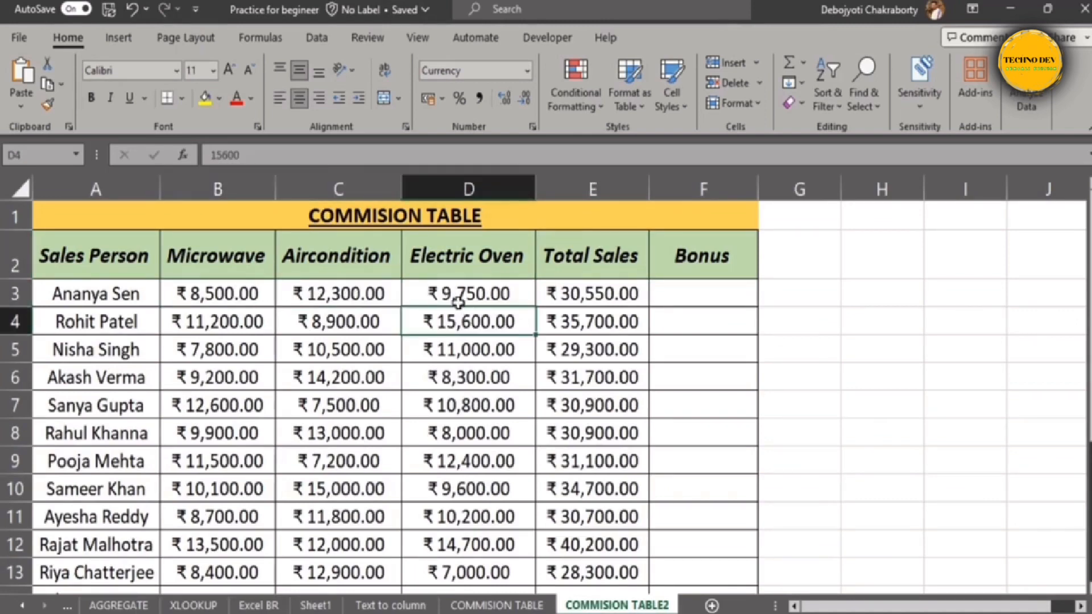
pyautogui.moveTo(264, 300); pyautogui.dragTo(462, 299)
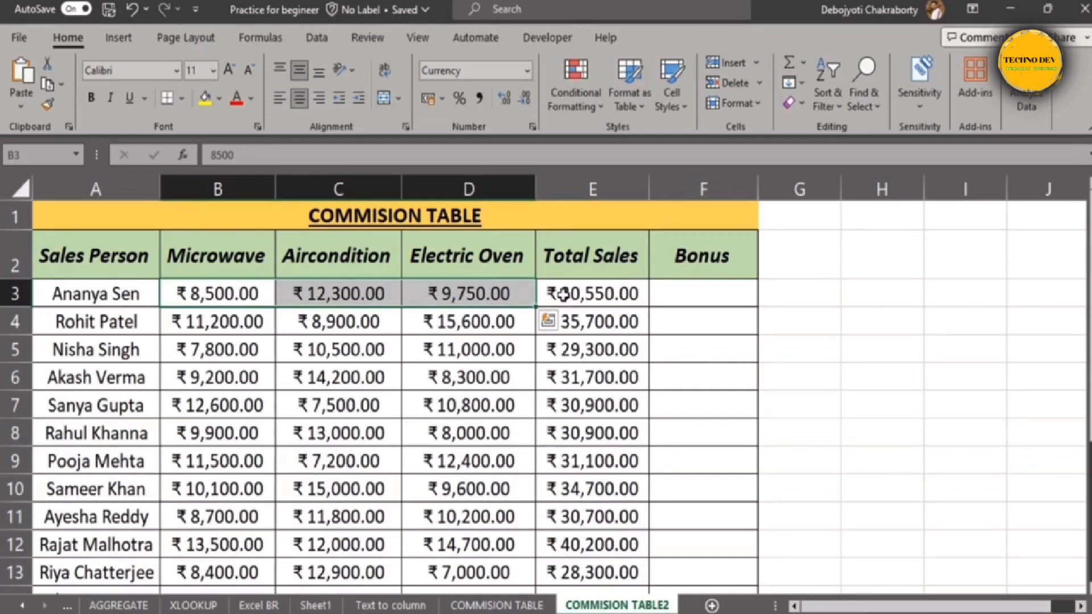
pyautogui.click(696, 290)
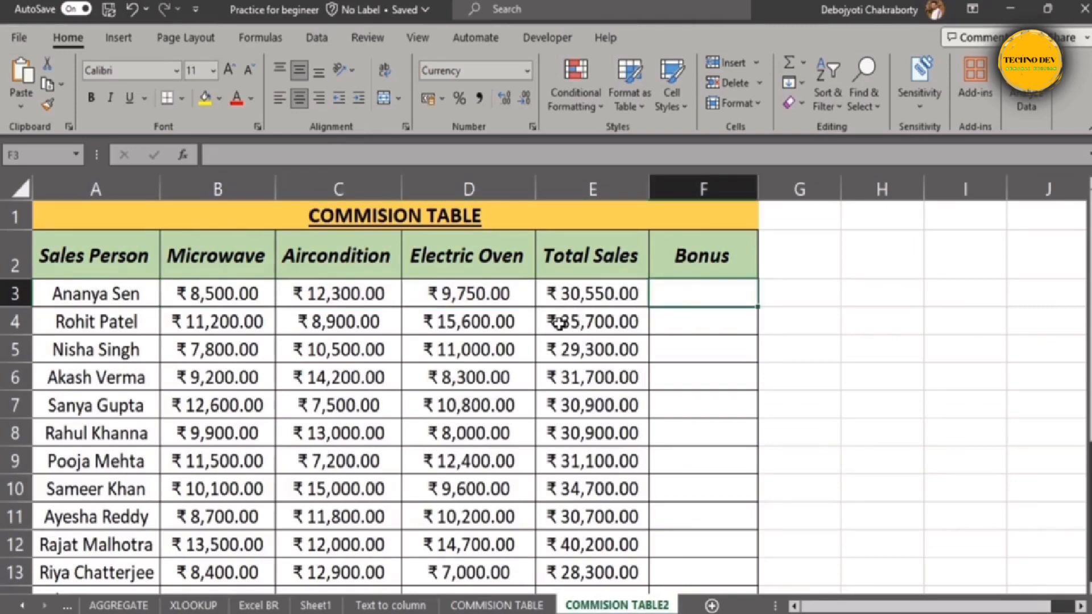
pyautogui.click(235, 295)
pyautogui.click(391, 293)
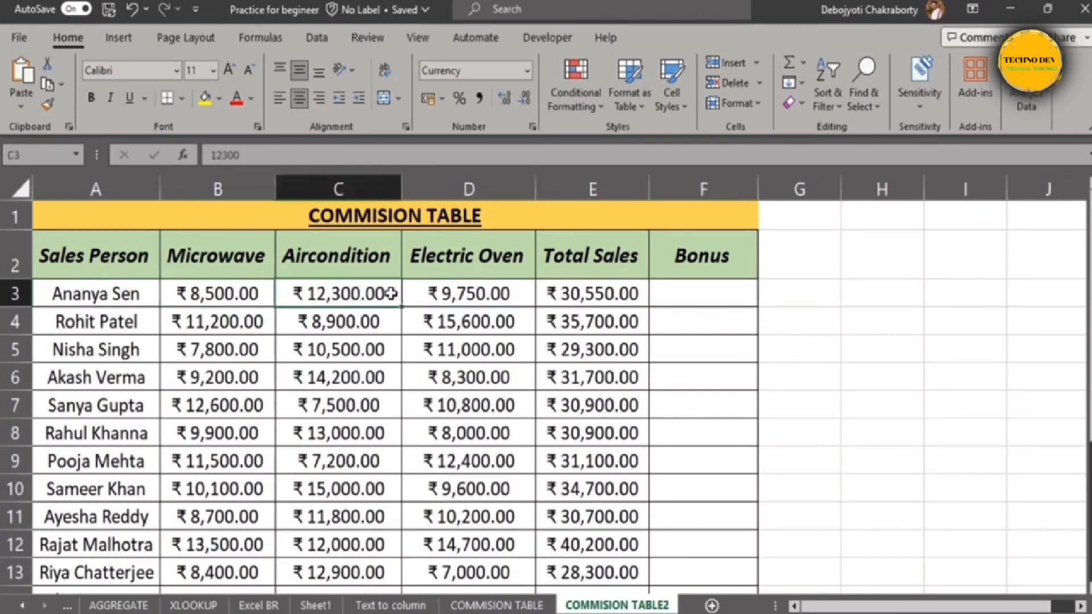
pyautogui.click(502, 294)
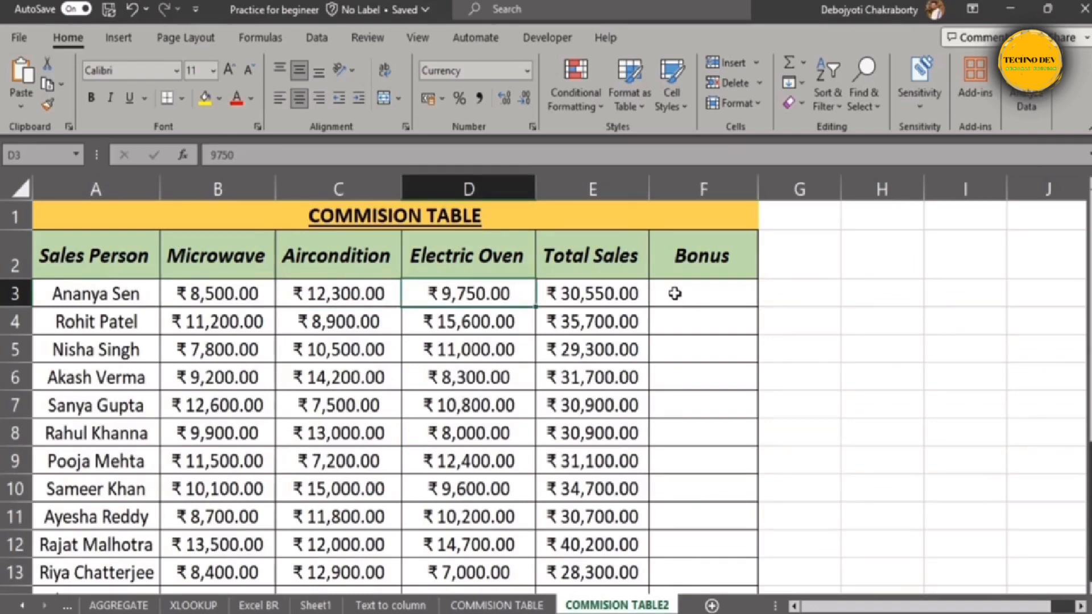
pyautogui.click(598, 294)
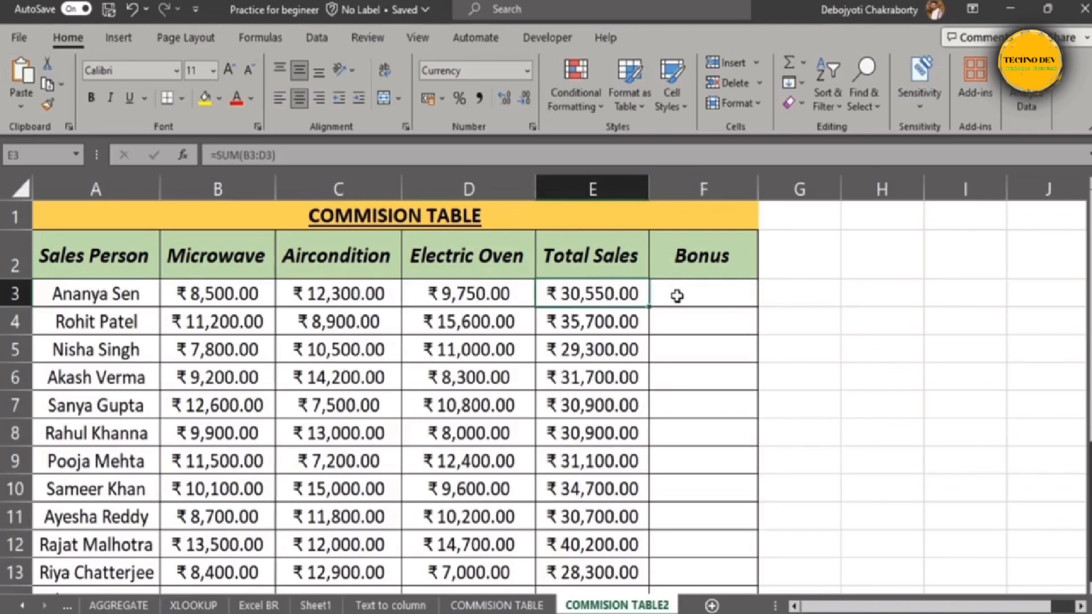
# Step: Start an IF formula in Bonus cell F3 with a nested AND whose first condition is B3>=9300
pyautogui.click(677, 296)
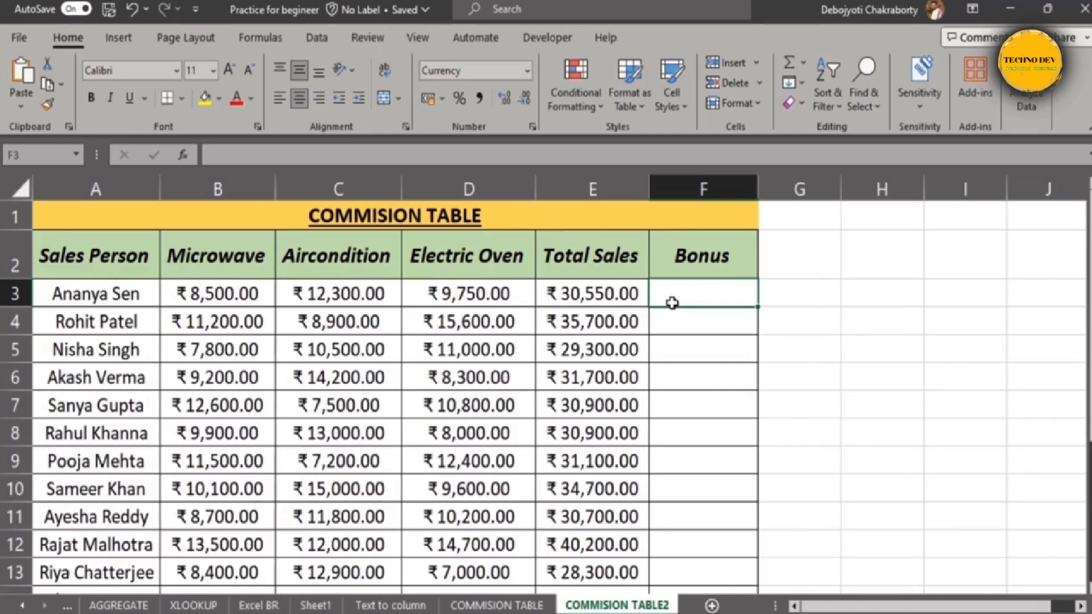
pyautogui.write('=if')
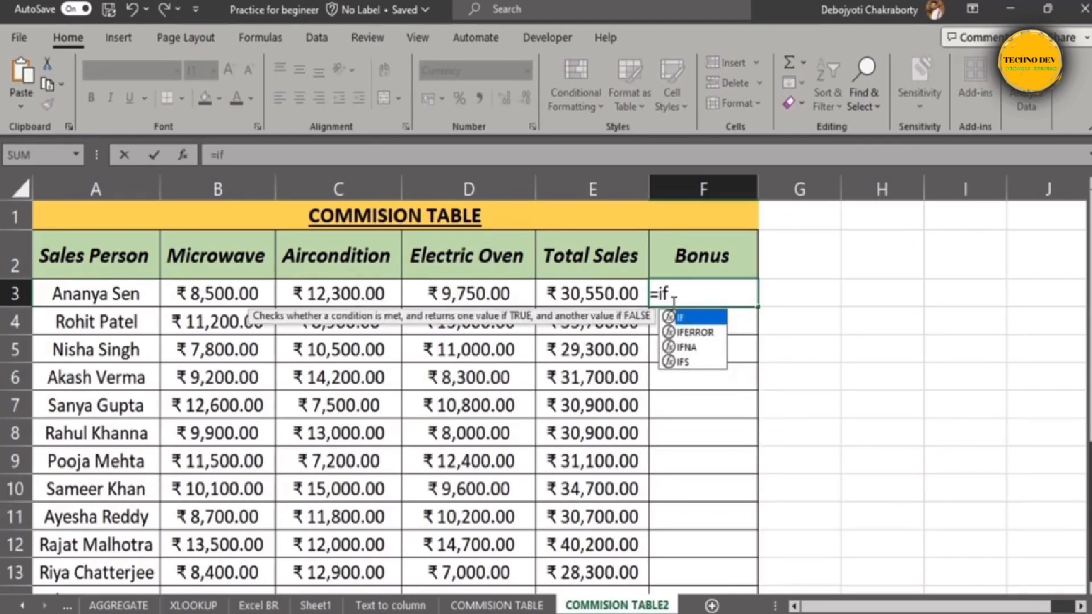
pyautogui.press('Tab')
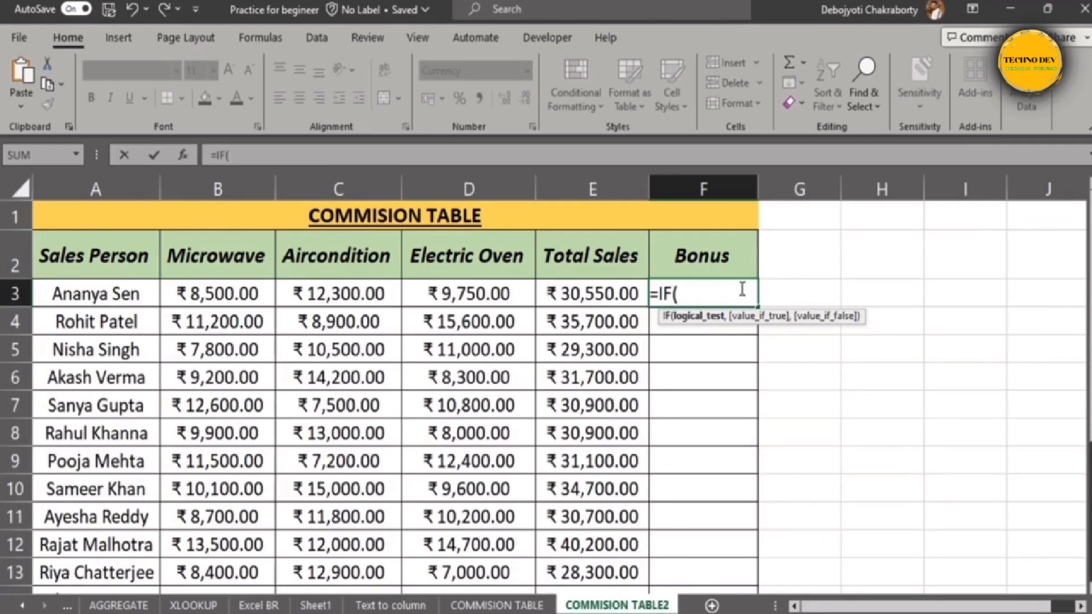
pyautogui.write('AND(')
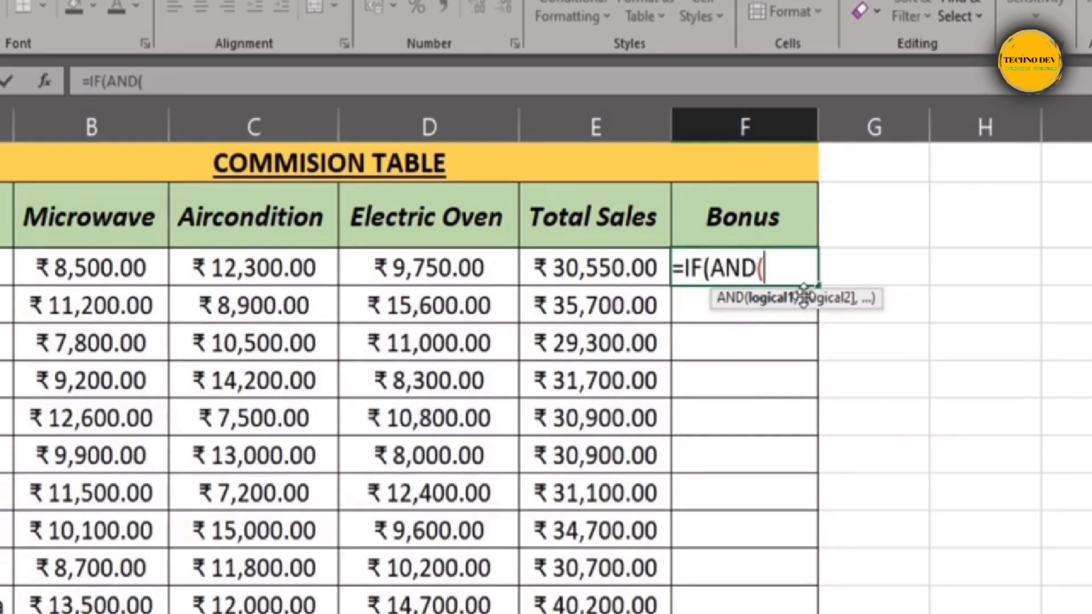
pyautogui.click(130, 267)
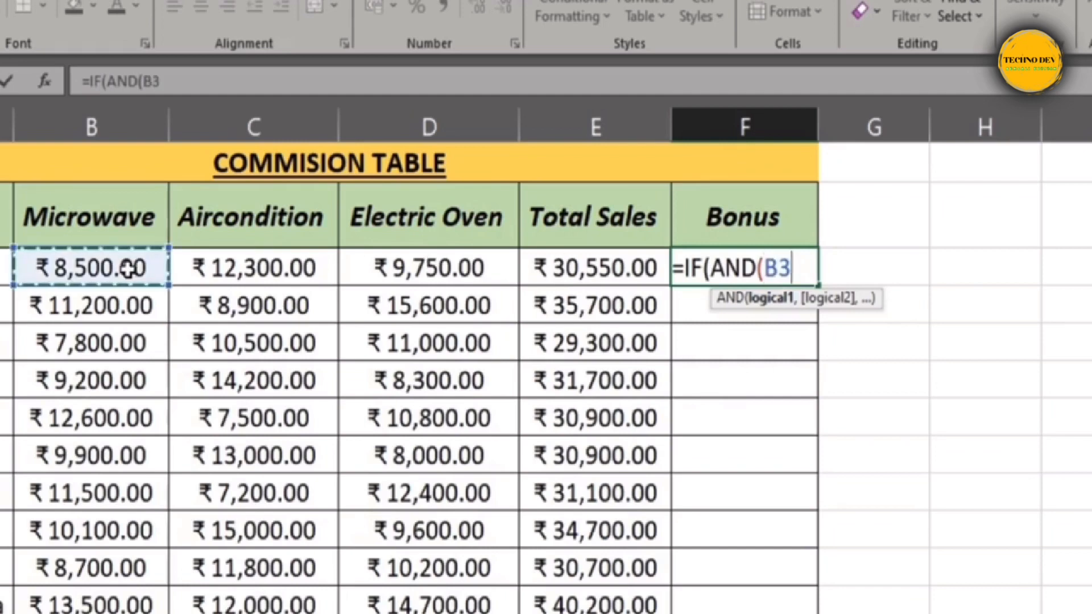
pyautogui.write('>')
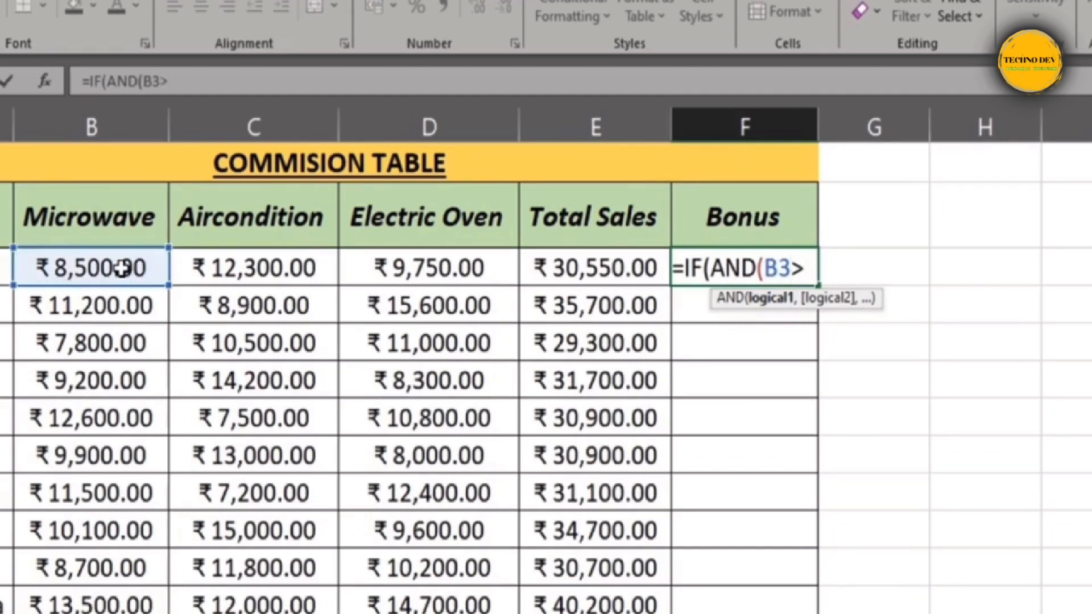
pyautogui.write('=9300')
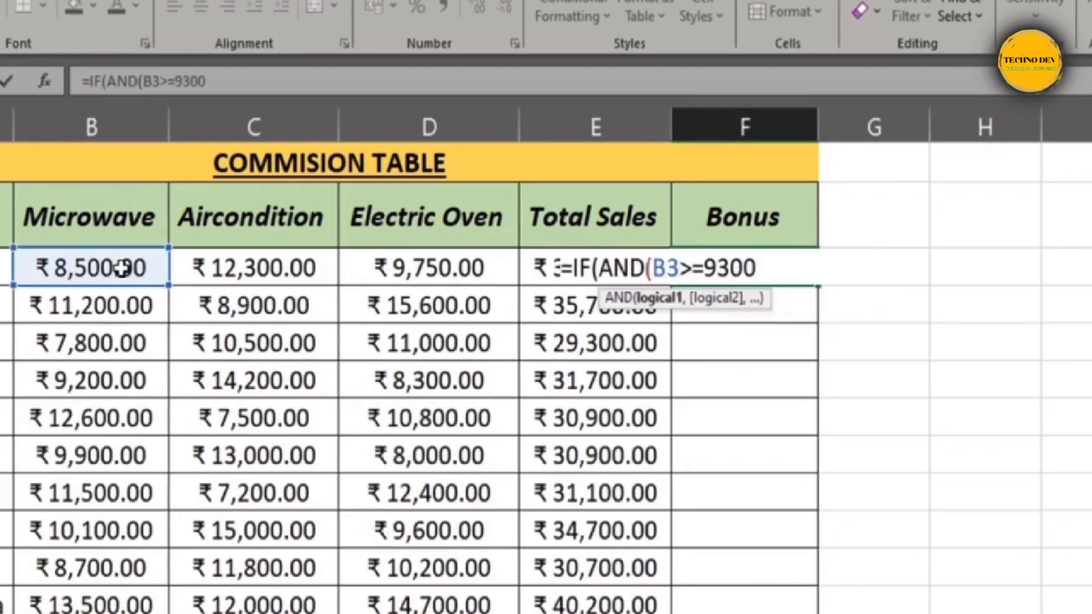
pyautogui.write(',')
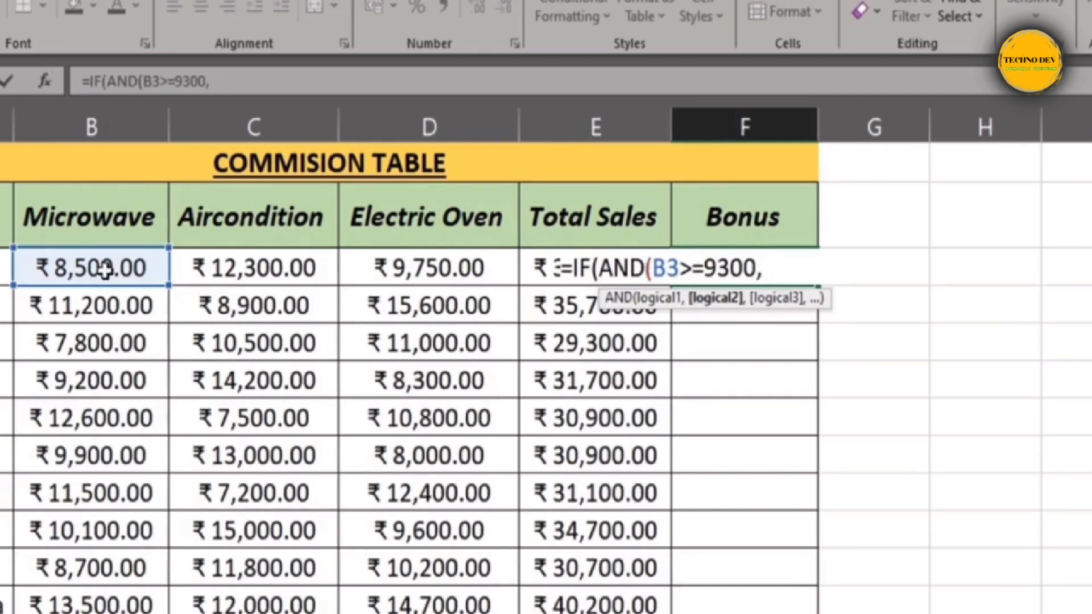
# Step: Add the conditions C3>=9300 and D3>=9300 to the AND test in F3 and close the logical test
pyautogui.click(247, 272)
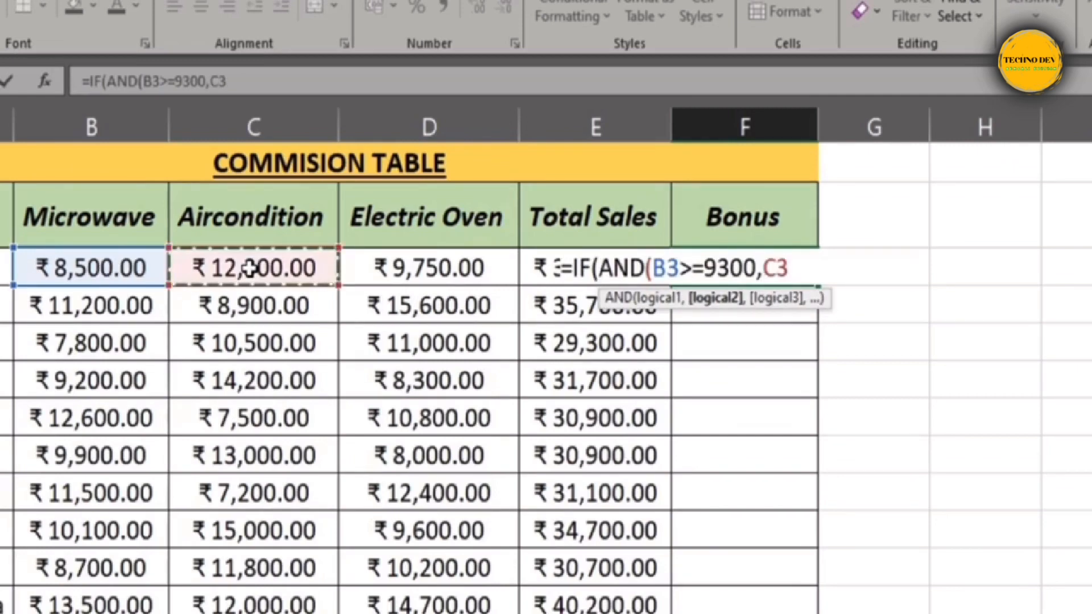
pyautogui.write('>=9')
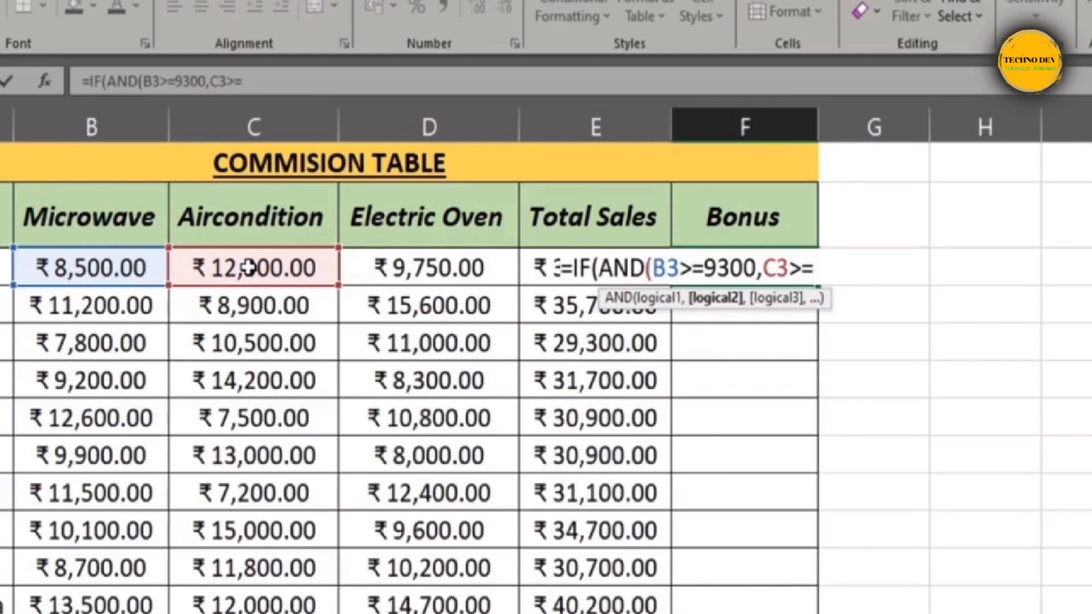
pyautogui.write('300,')
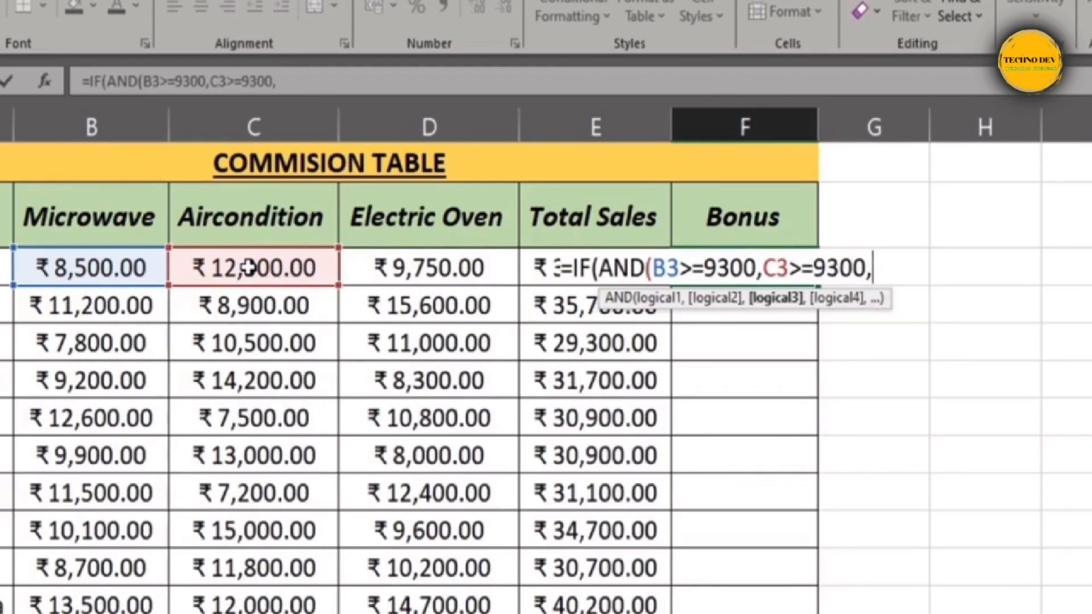
pyautogui.click(384, 269)
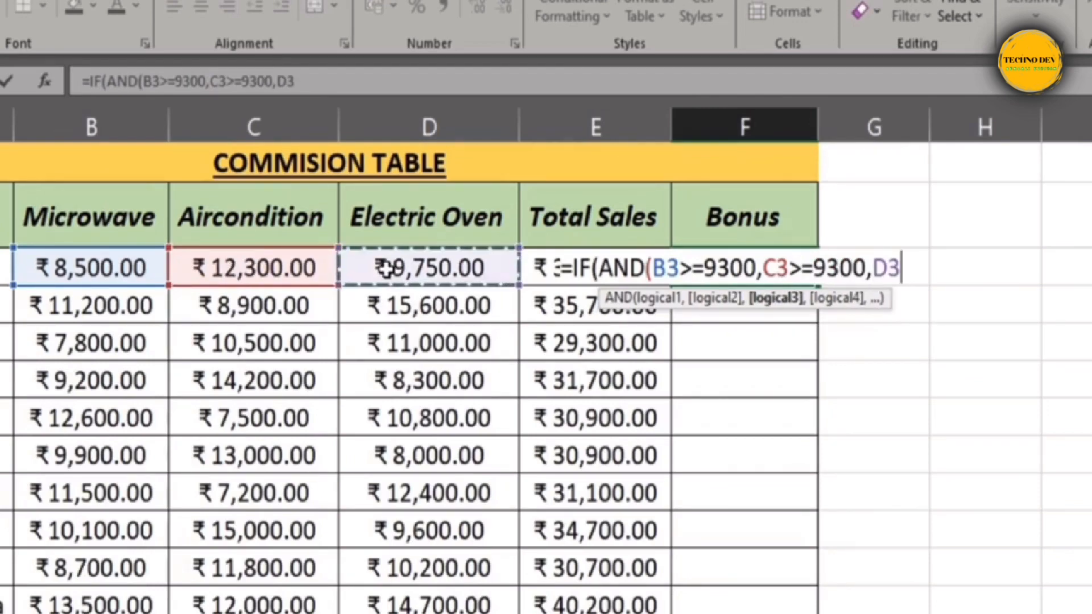
pyautogui.write('>=')
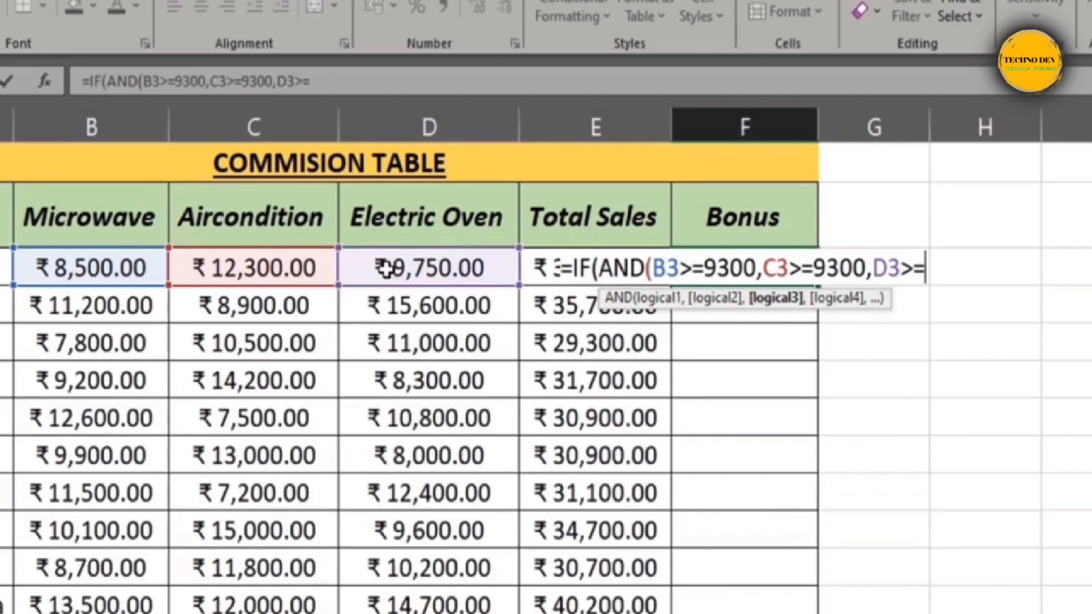
pyautogui.write('9300')
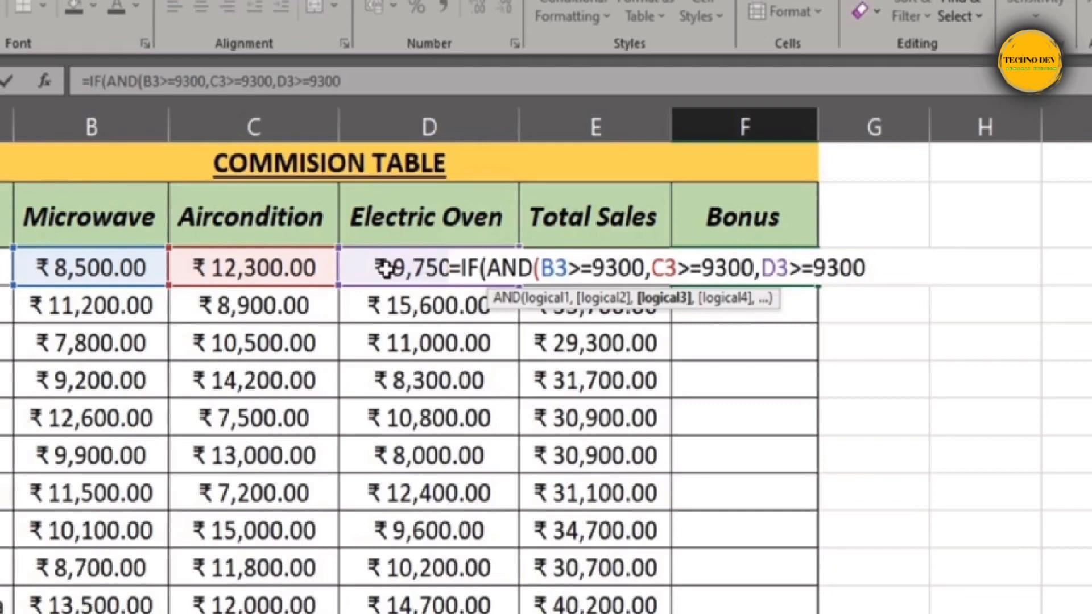
pyautogui.write('),')
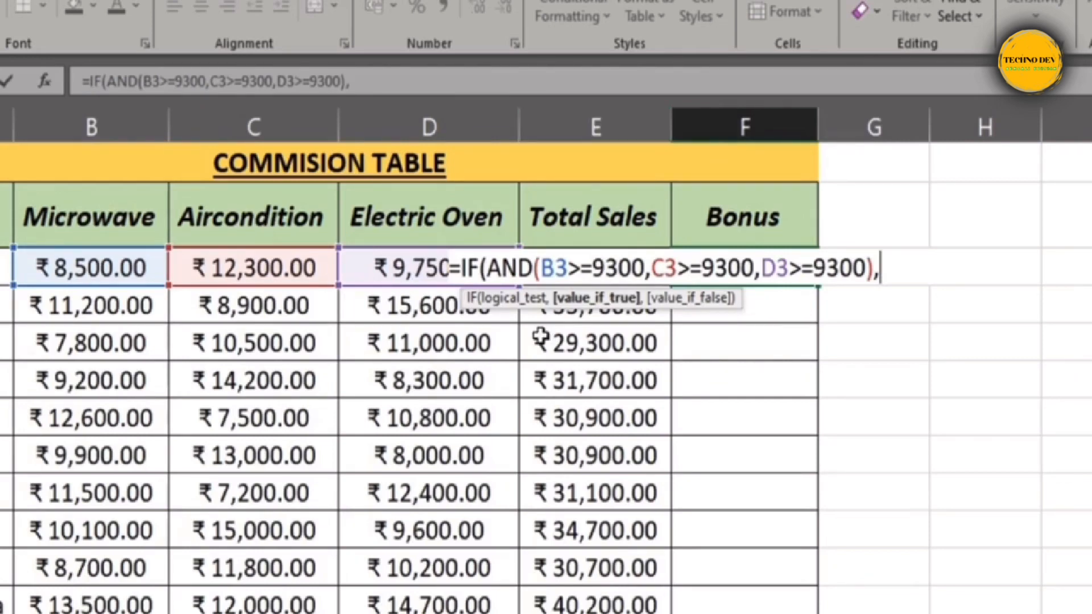
# Step: Complete the F3 formula with E3*2% as the value if true and "Work Hard" as the value if false
pyautogui.write('E3')
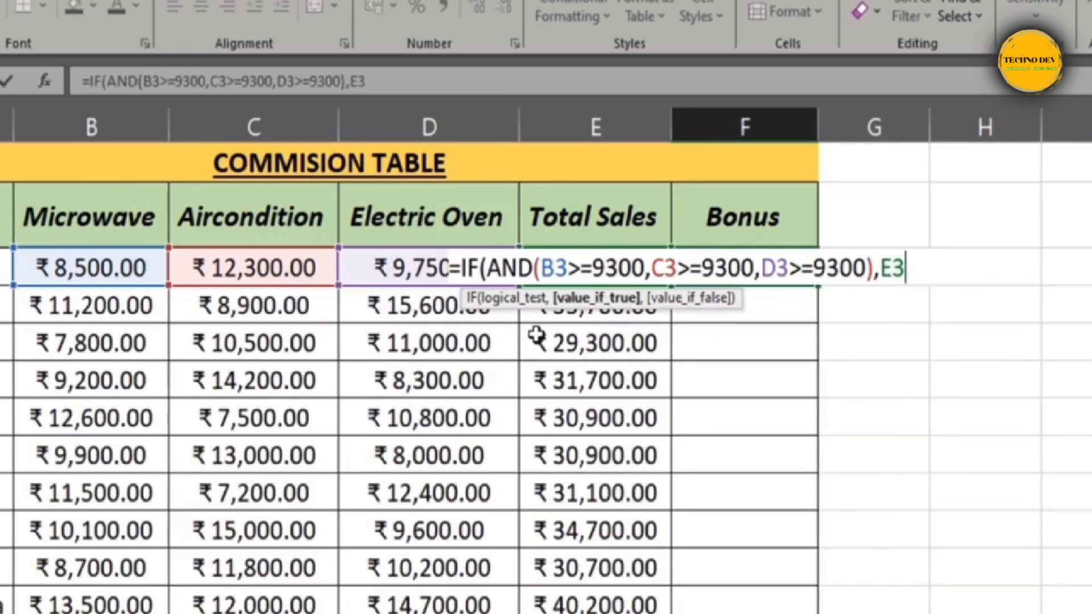
pyautogui.write('*2')
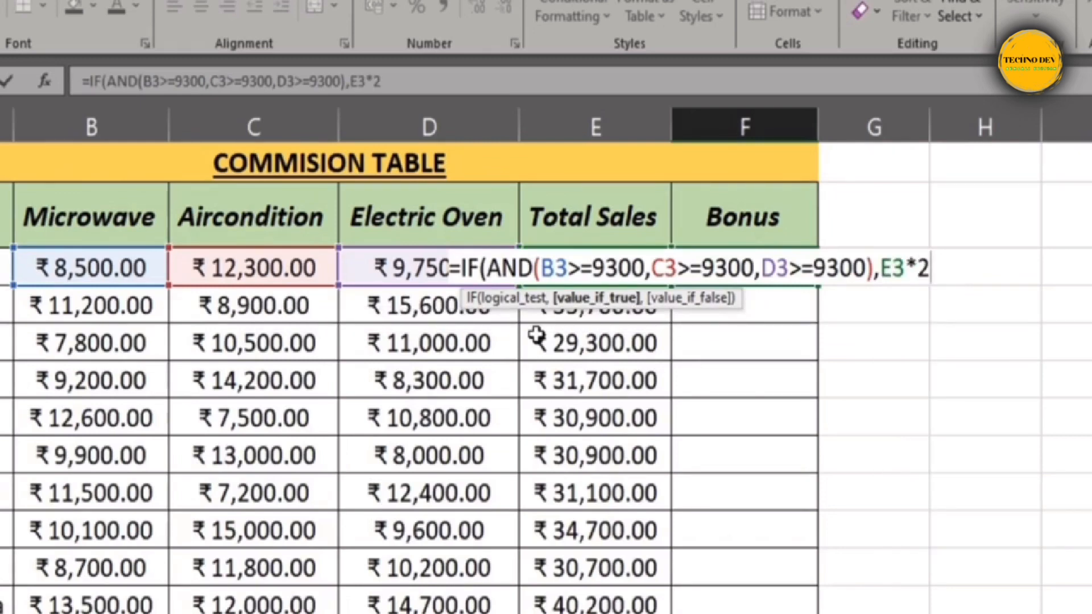
pyautogui.write('%,')
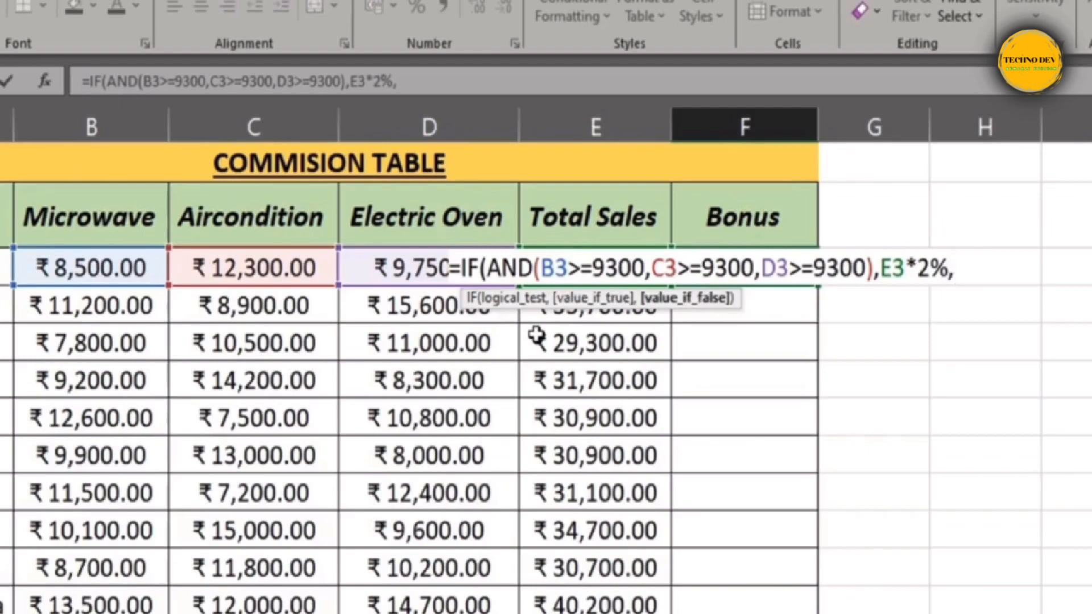
pyautogui.write('"Wo')
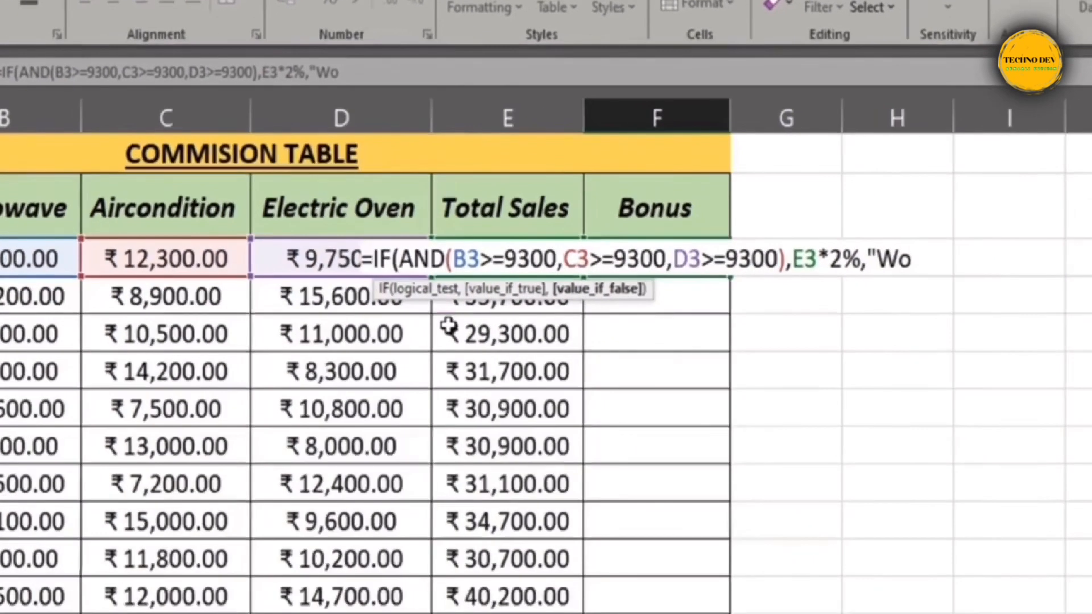
pyautogui.write('rk H')
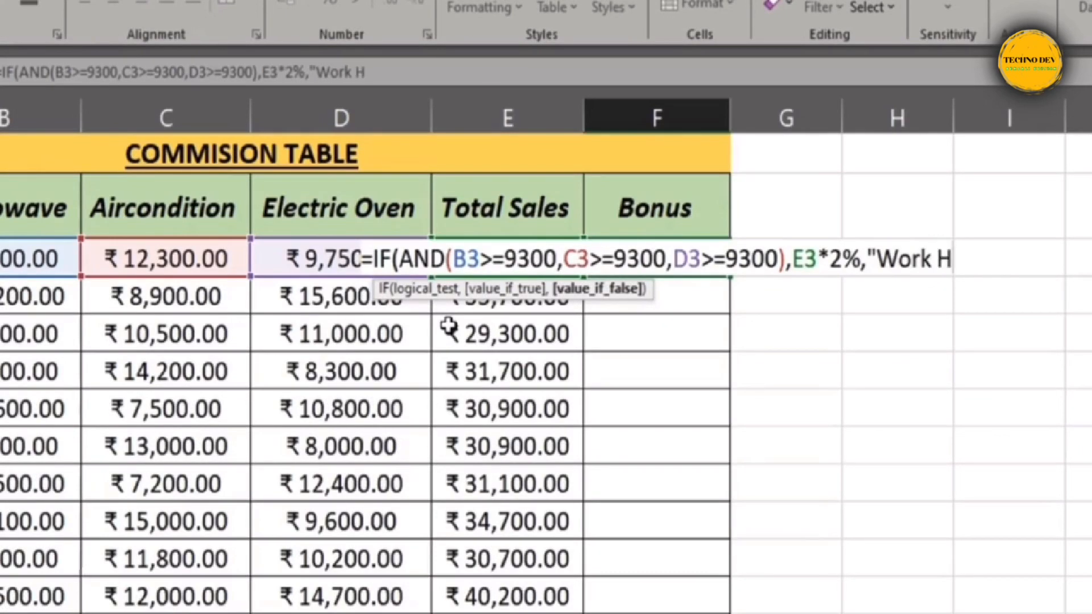
pyautogui.write('ard"')
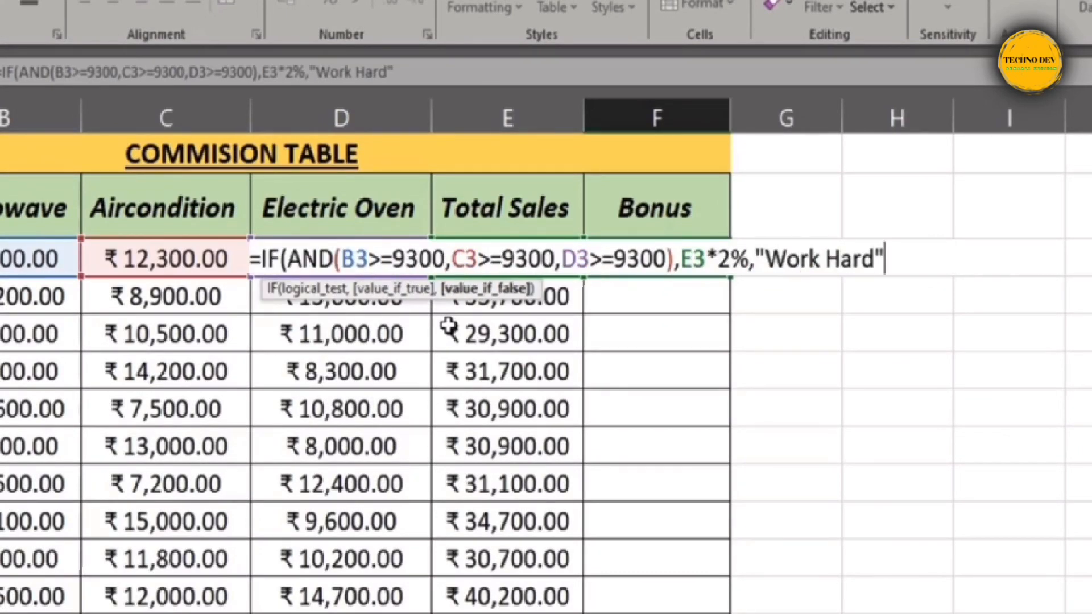
pyautogui.write(')')
pyautogui.press('Return')
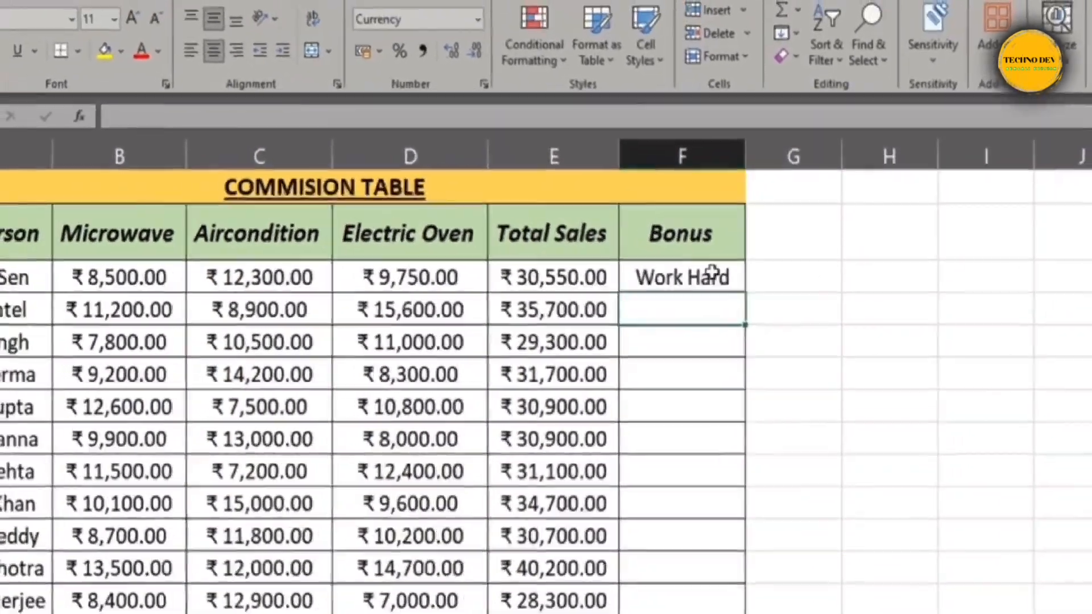
# Step: Review the first salesperson's product sales against the F3 bonus formula and copy the formula down to F4
pyautogui.click(674, 274)
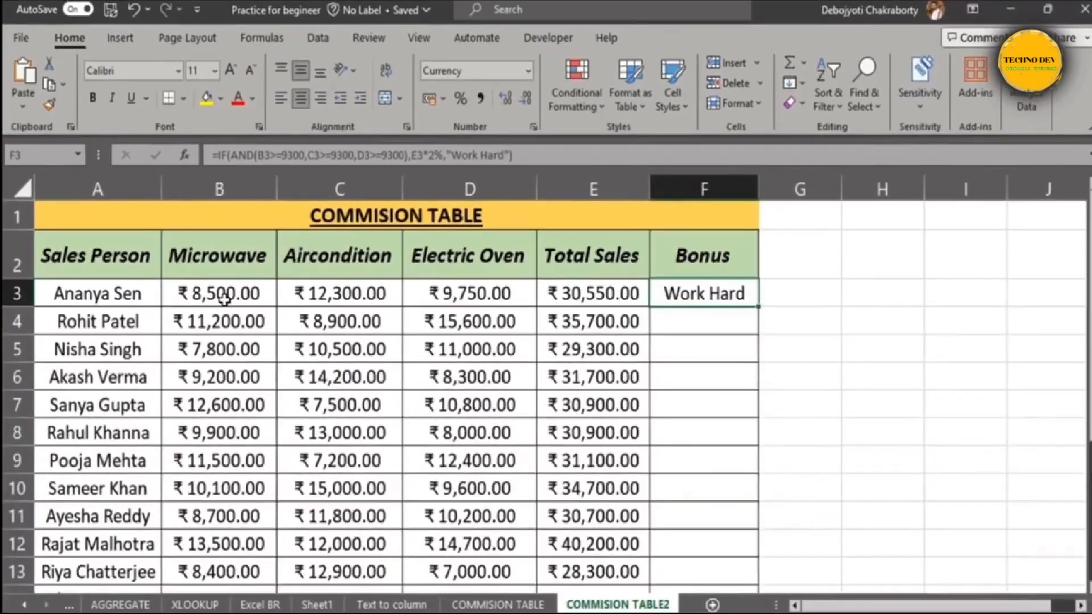
pyautogui.click(225, 298)
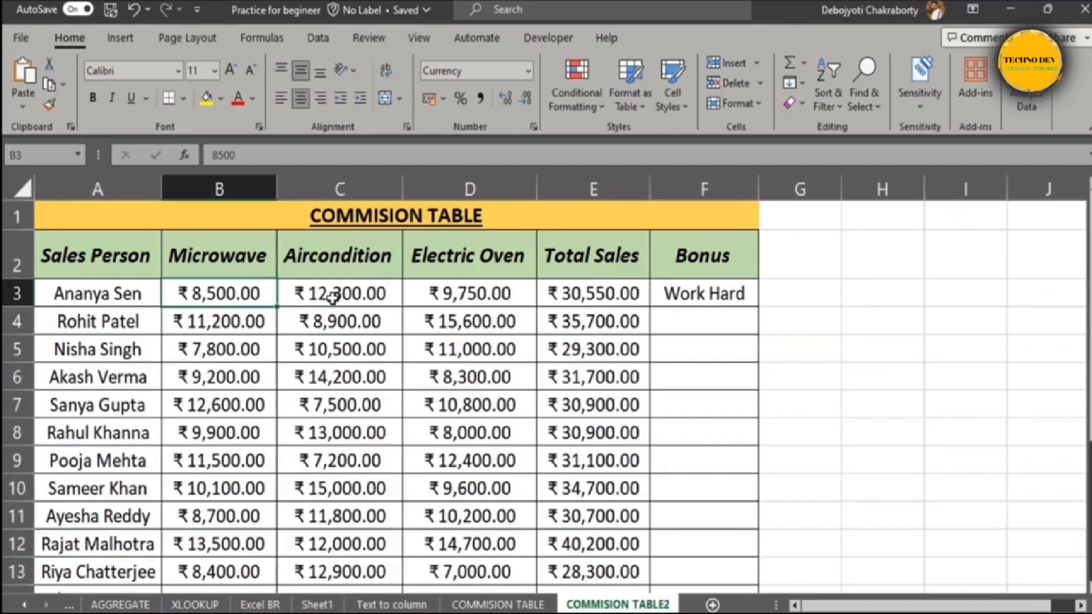
pyautogui.click(451, 300)
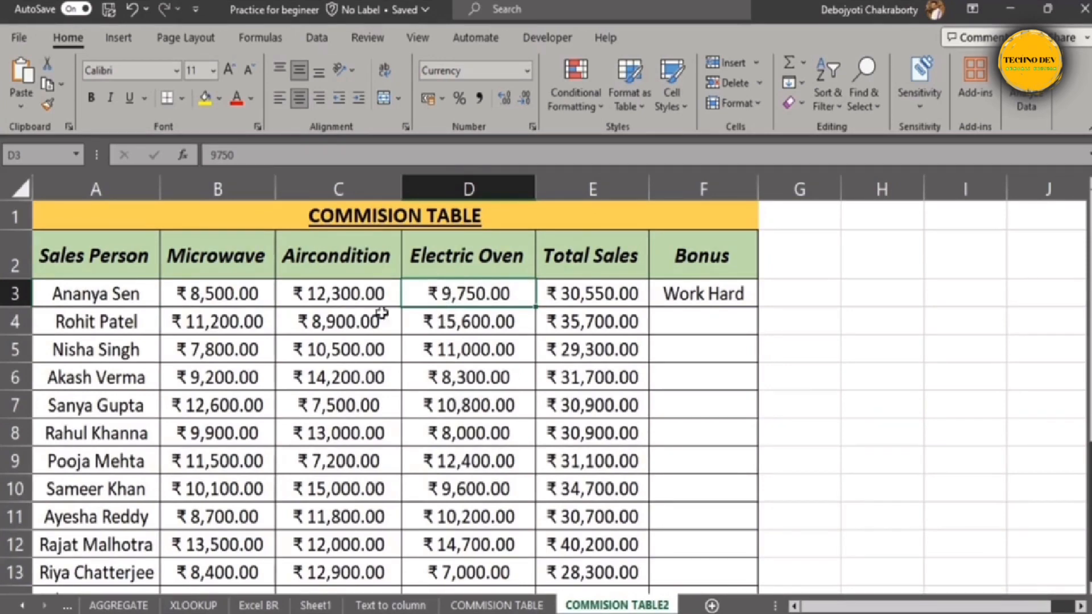
pyautogui.click(236, 300)
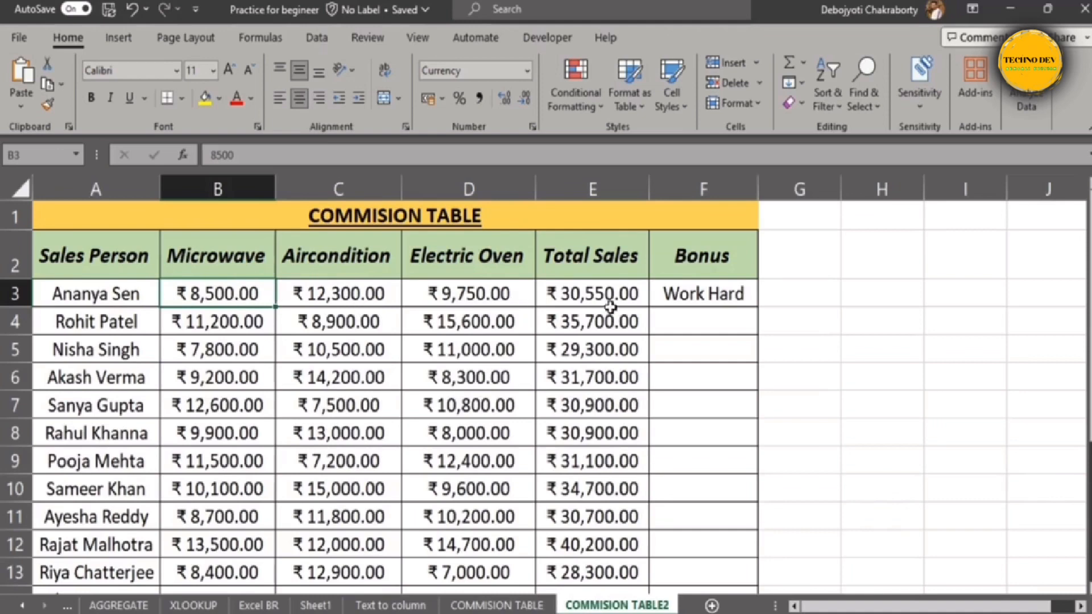
pyautogui.click(671, 295)
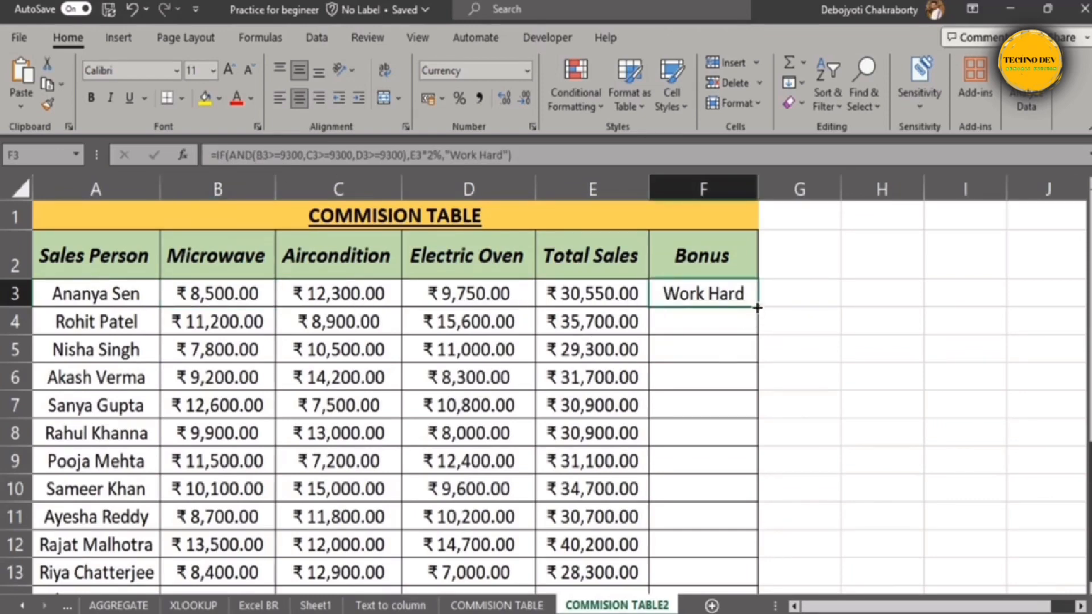
pyautogui.moveTo(758, 311); pyautogui.dragTo(736, 330)
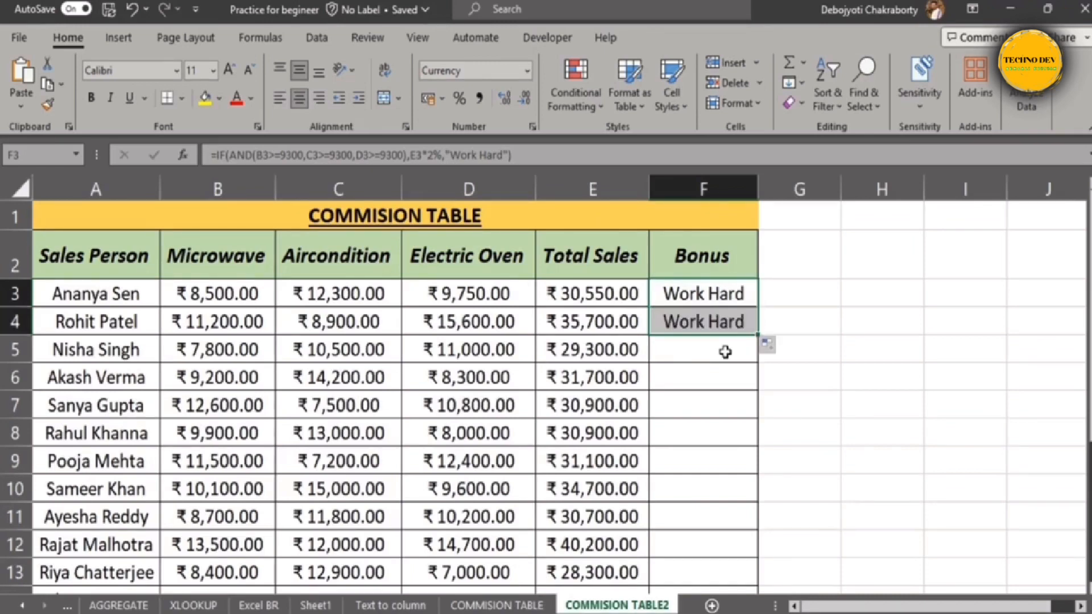
# Step: Check the Aircondition sales in C4 and copy the F4 bonus formula down the Bonus column through F20
pyautogui.click(344, 323)
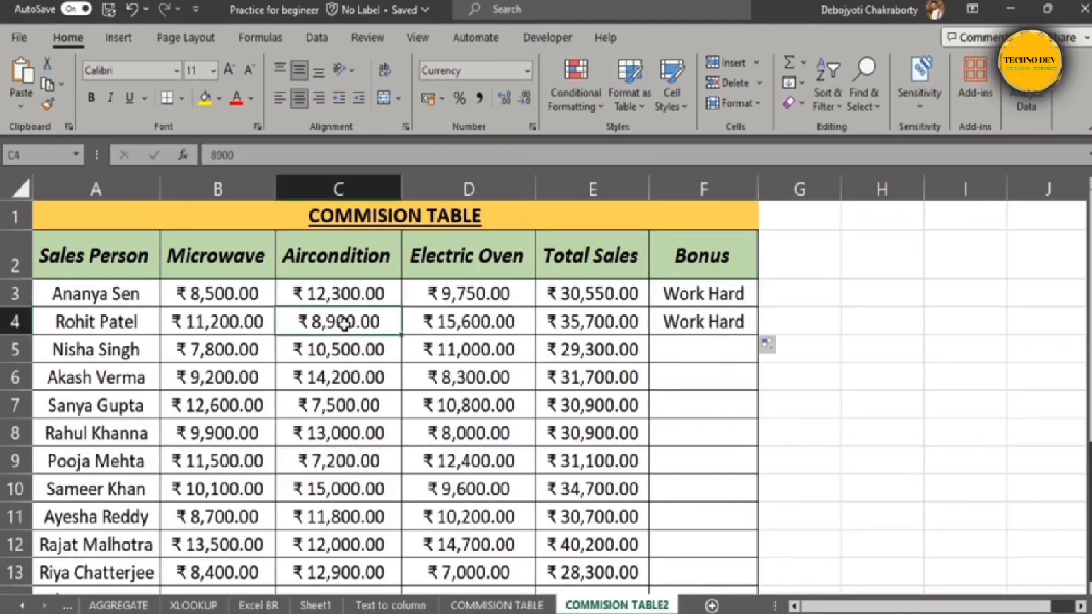
pyautogui.click(744, 327)
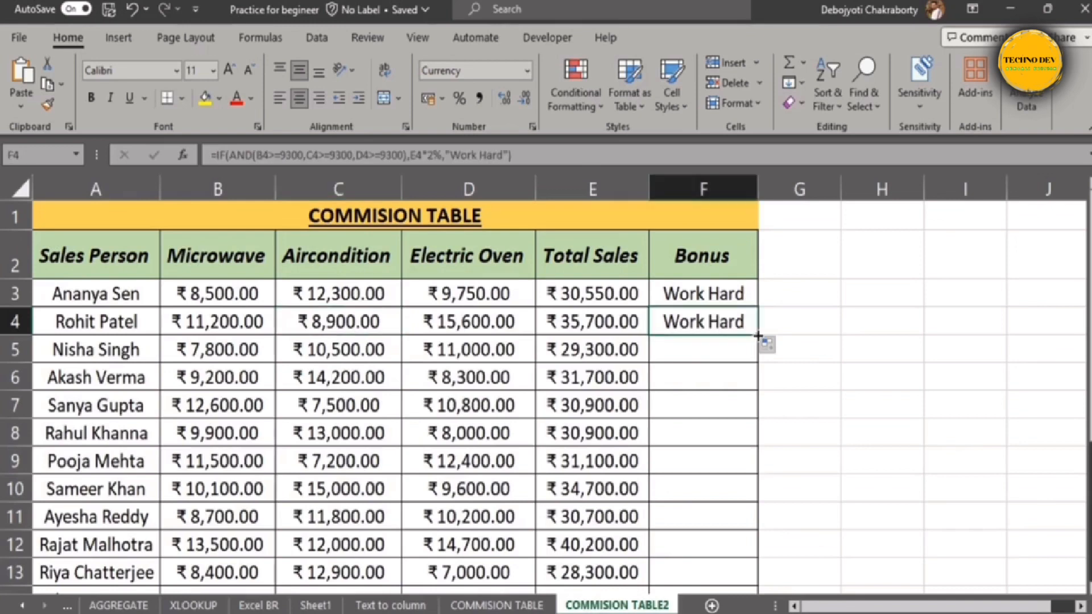
pyautogui.moveTo(755, 343); pyautogui.dragTo(738, 548)
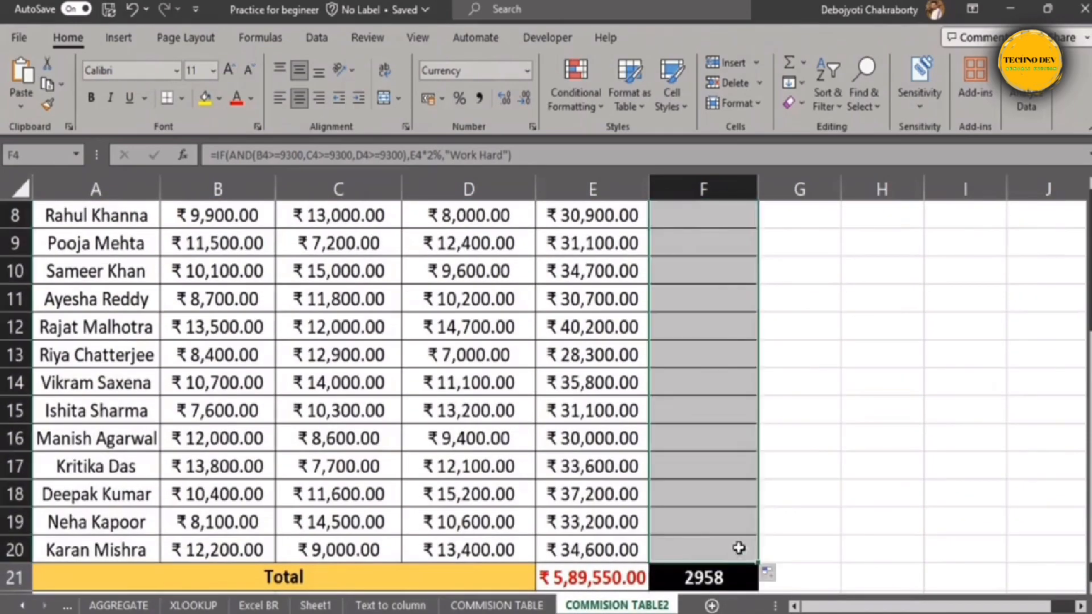
# Step: Examine the filled Bonus column and compare the product sales in rows 10, 12 and 14 with the 9300 threshold
pyautogui.click(732, 465)
pyautogui.scroll(3, 747, 502)
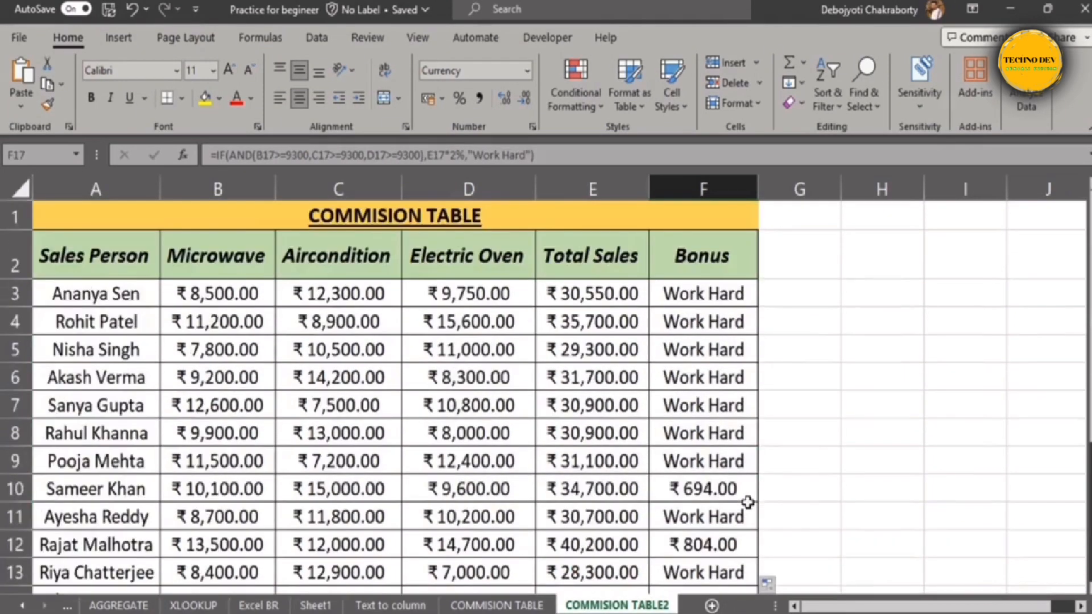
pyautogui.scroll(-1, 747, 501)
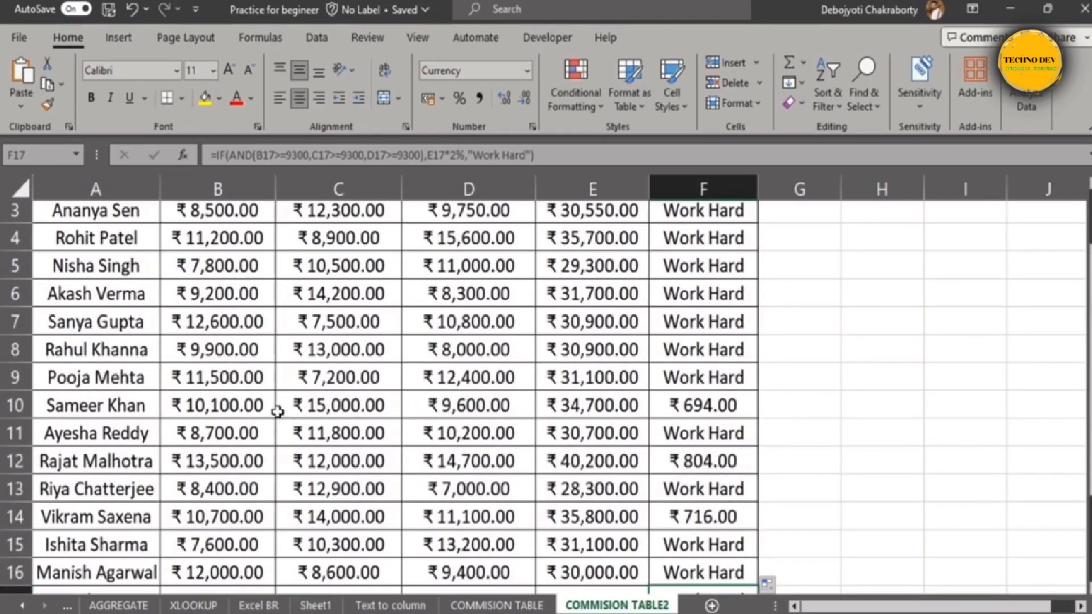
pyautogui.click(206, 407)
pyautogui.moveTo(389, 408); pyautogui.dragTo(431, 408)
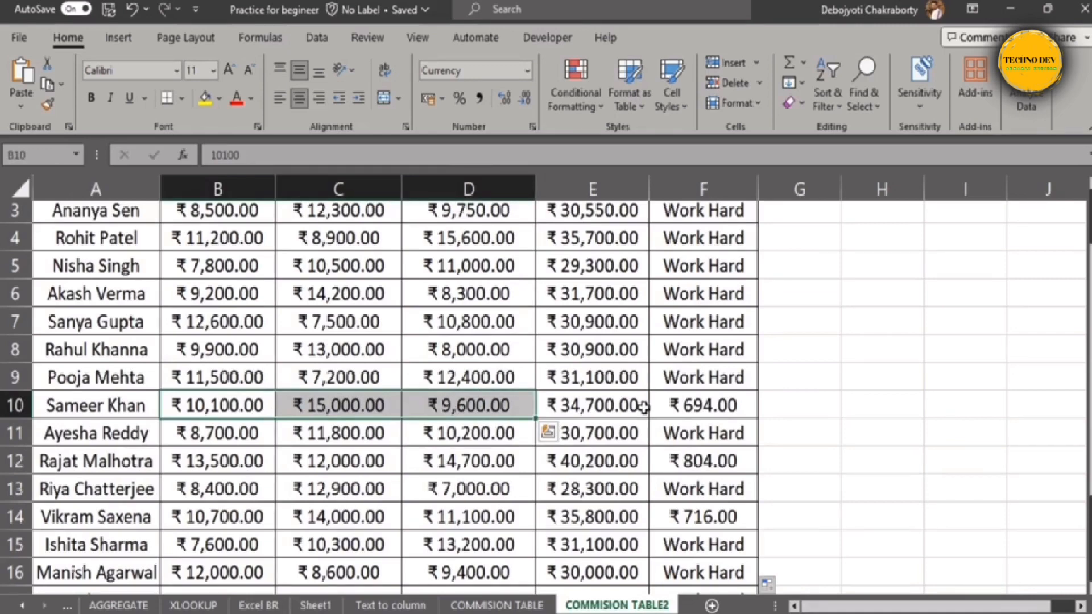
pyautogui.scroll(-1, 644, 406)
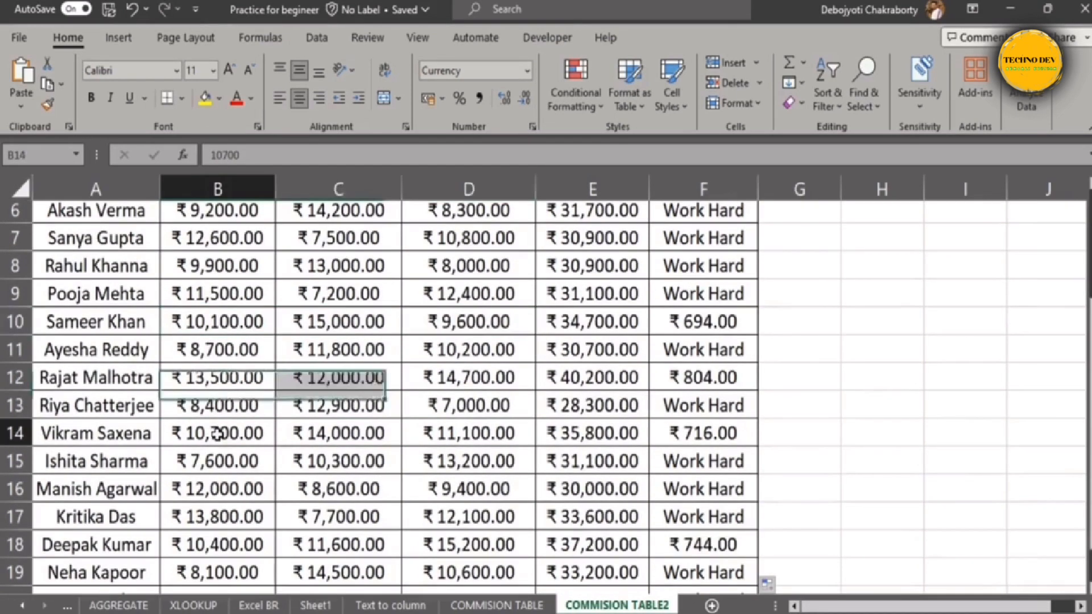
pyautogui.moveTo(219, 430); pyautogui.dragTo(398, 435)
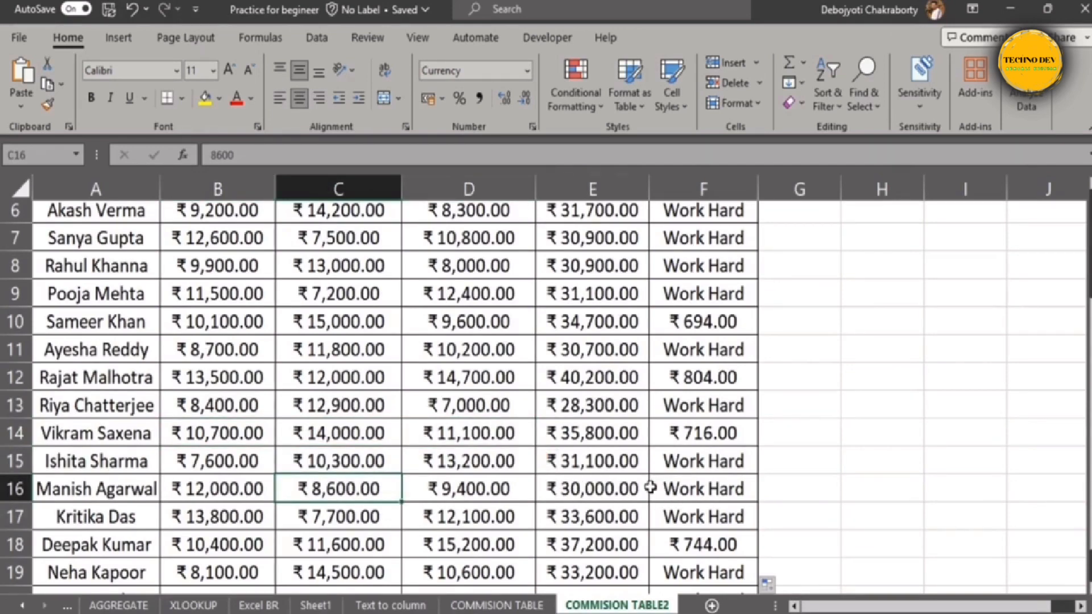
# Step: Set the Aircondition sales in C16 to 9500 and check the bonus in F16
pyautogui.write('9500')
pyautogui.press('Return')
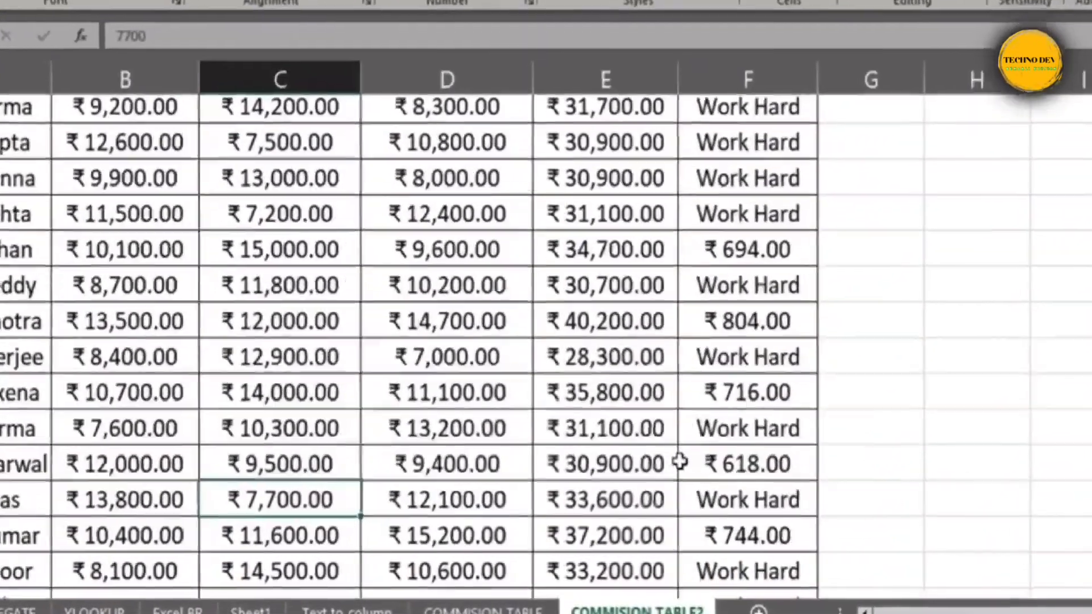
pyautogui.click(779, 469)
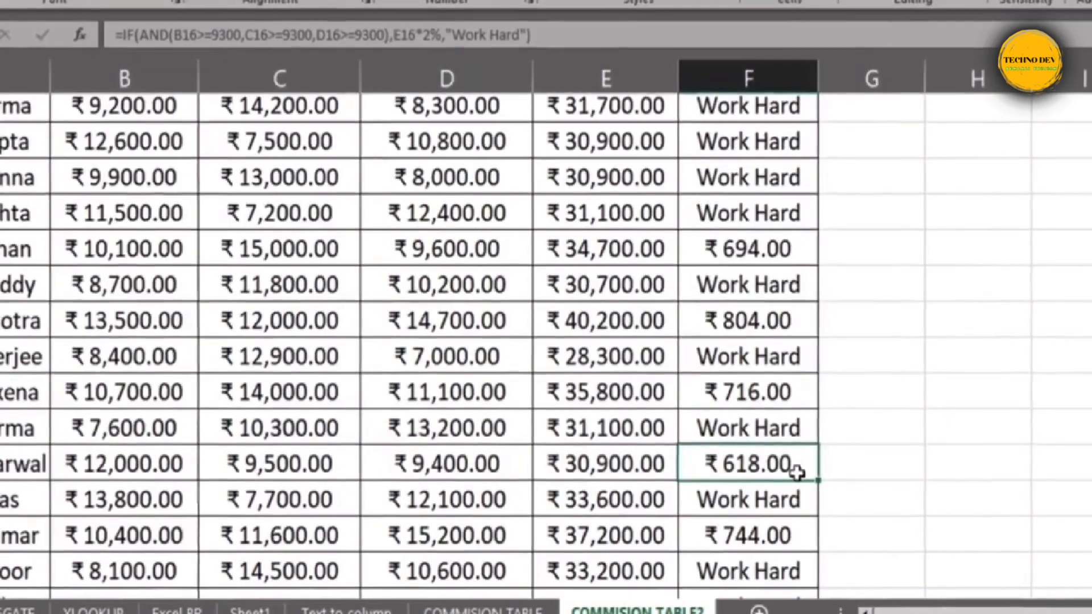
# Step: Clear all the bonus formulas from F3:F20
pyautogui.scroll(2, 793, 470)
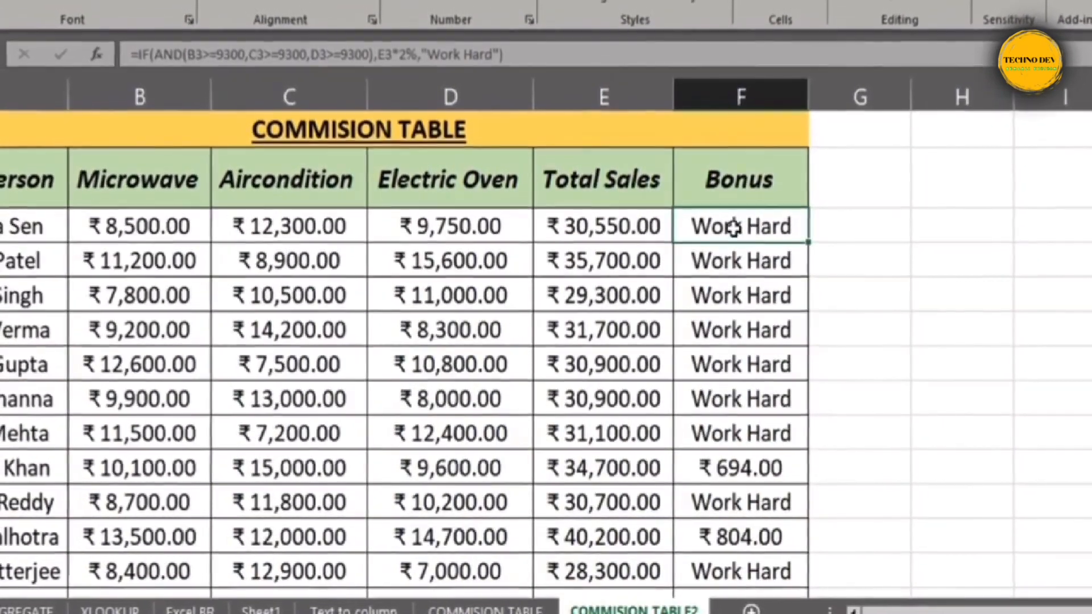
pyautogui.moveTo(739, 223); pyautogui.dragTo(755, 608)
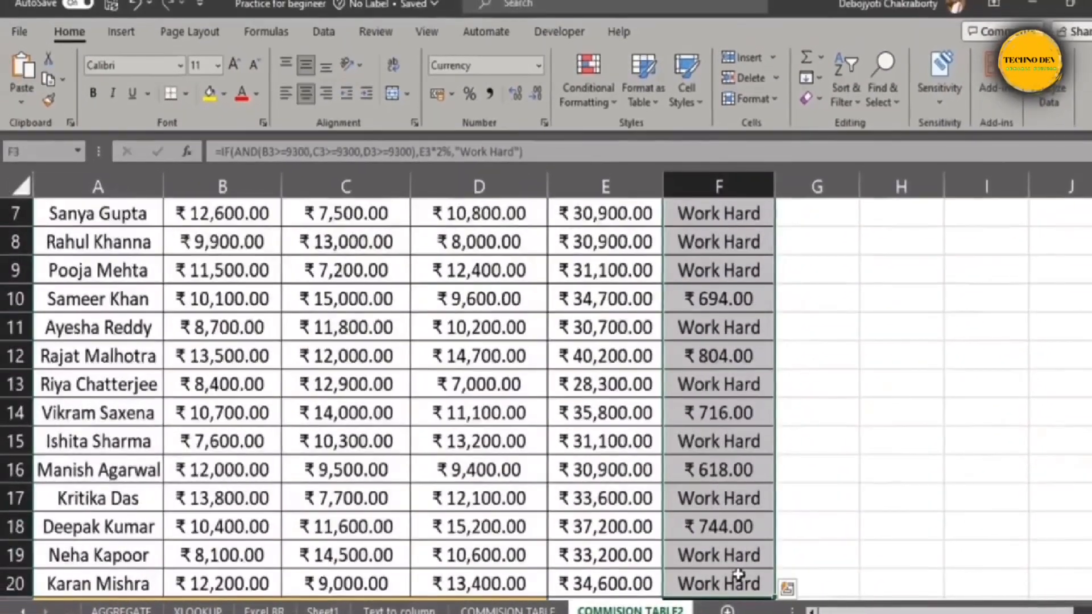
pyautogui.press('Delete')
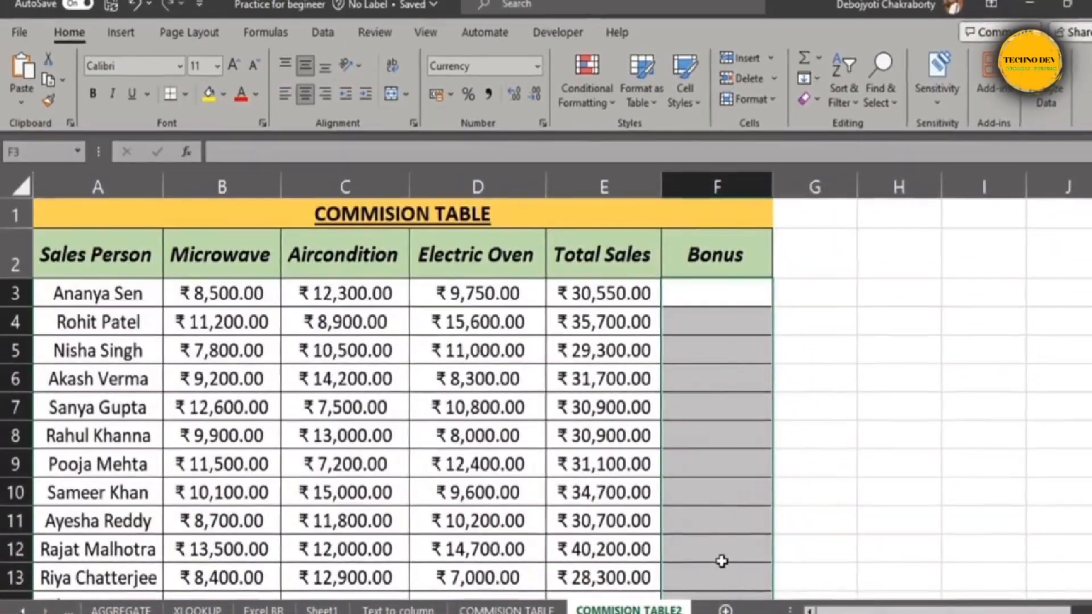
# Step: Start an IF formula in Bonus cell F3 with a nested OR whose first condition is B3>=9300
pyautogui.click(684, 296)
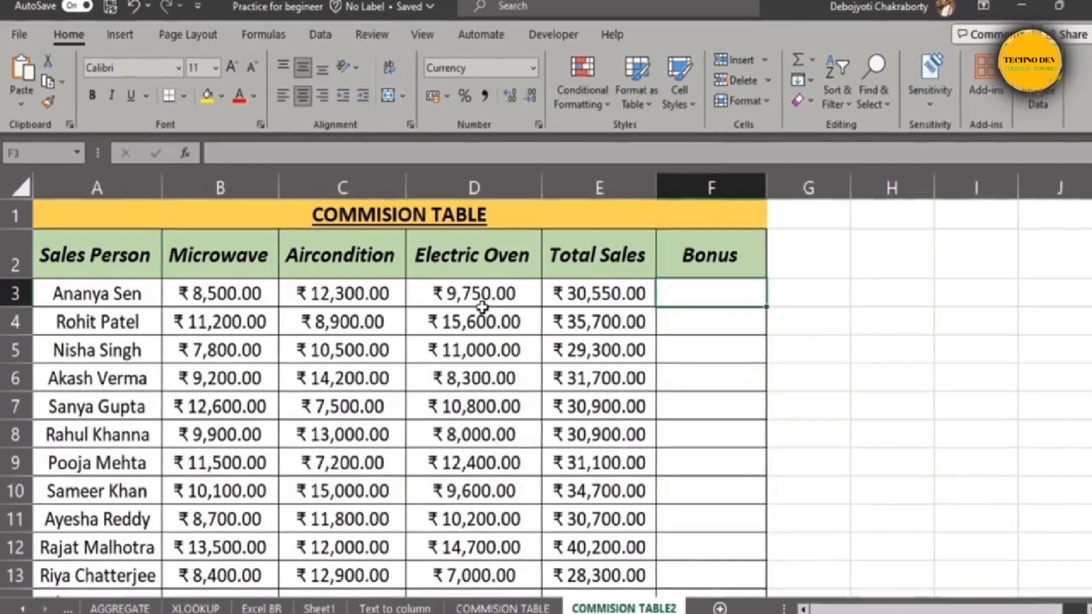
pyautogui.moveTo(246, 292); pyautogui.dragTo(455, 293)
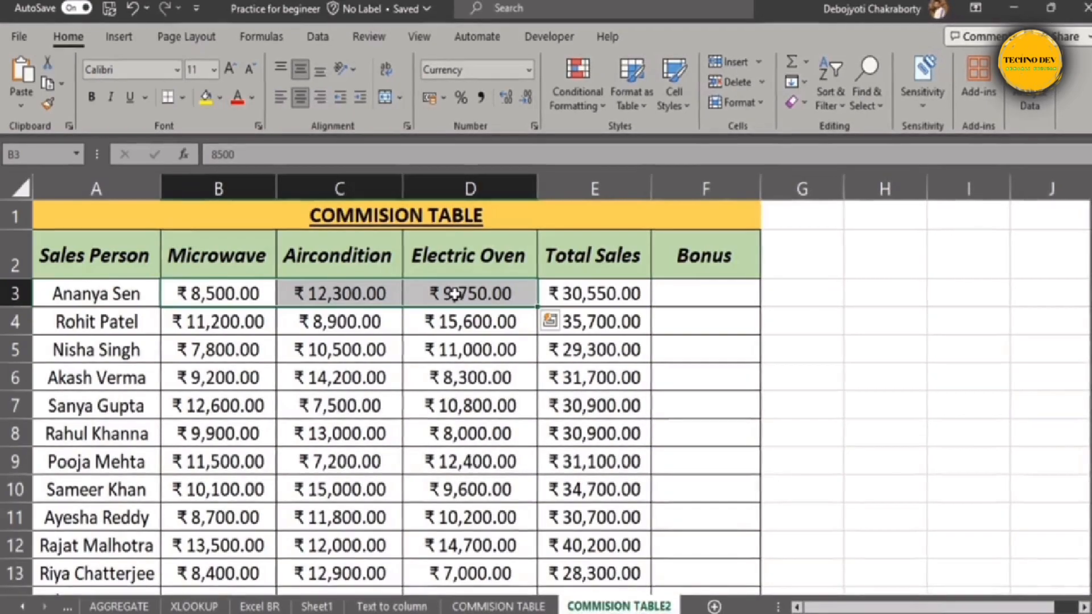
pyautogui.click(699, 300)
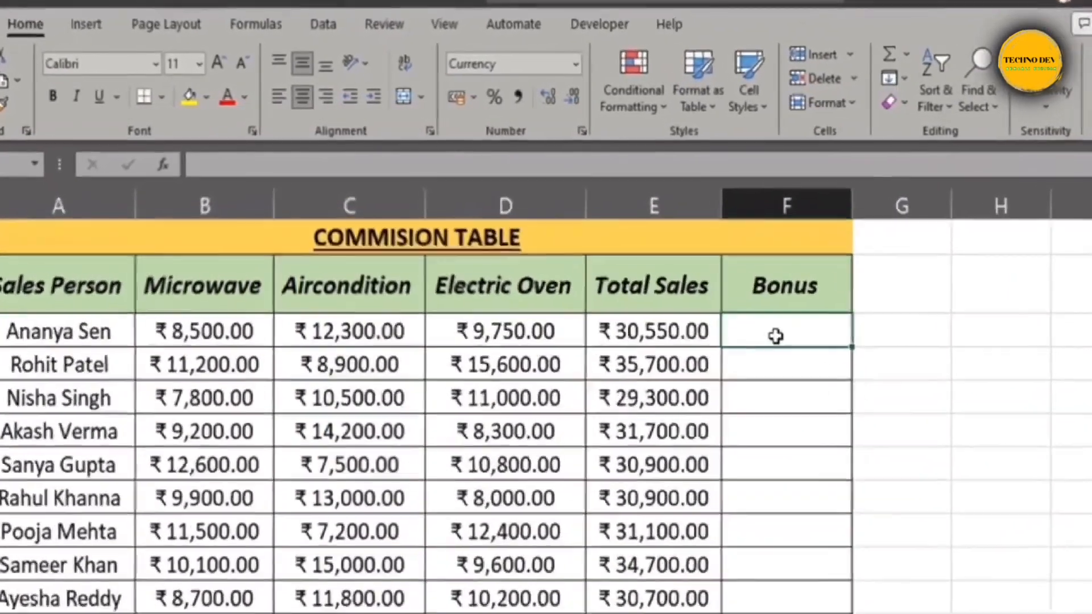
pyautogui.write('=IF(')
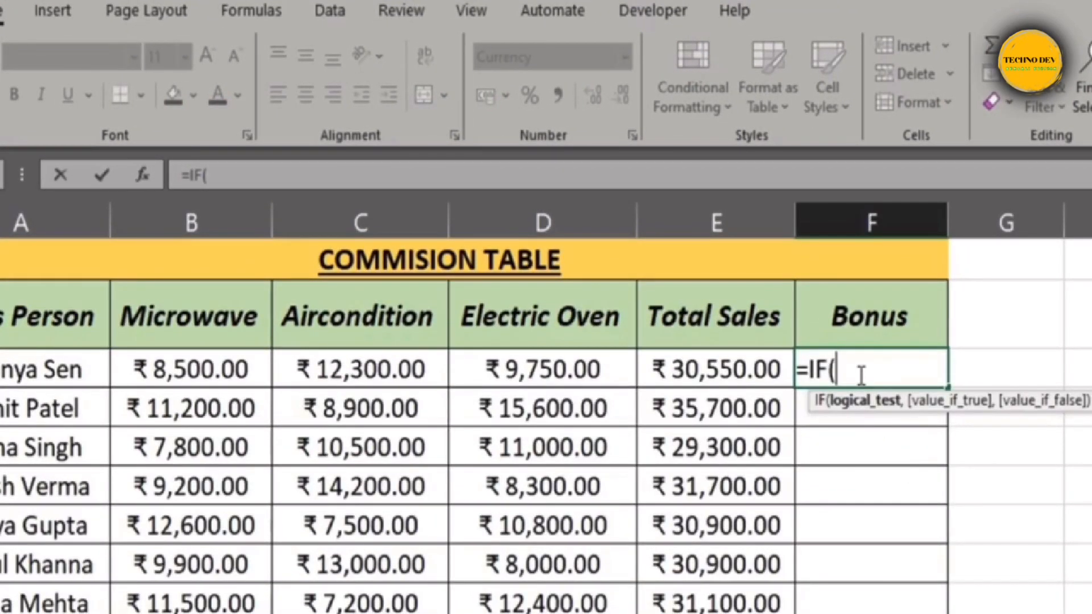
pyautogui.write('OR(')
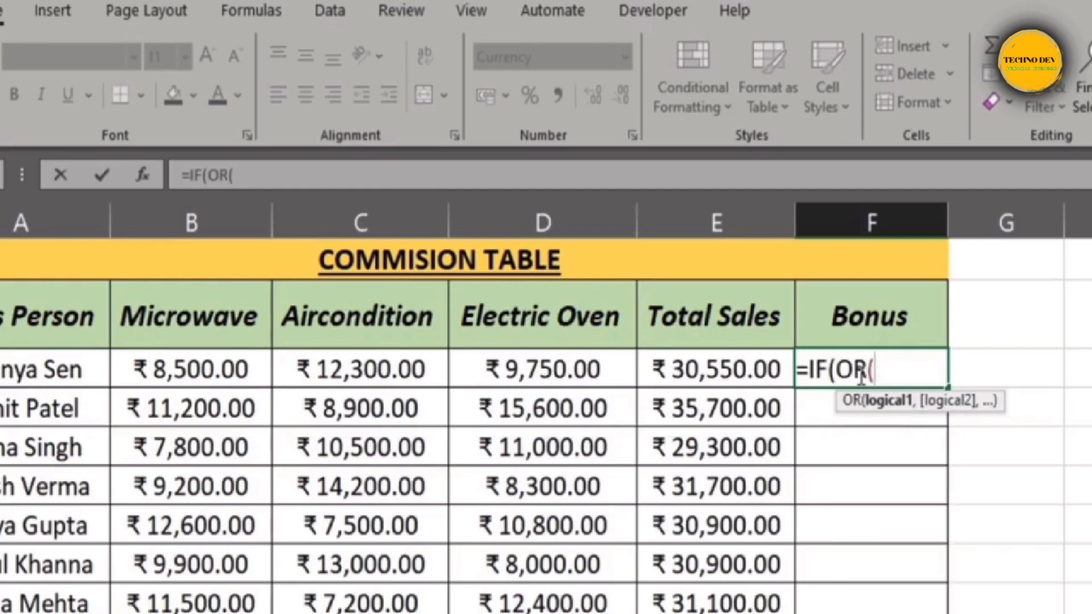
pyautogui.click(227, 370)
pyautogui.write('>=')
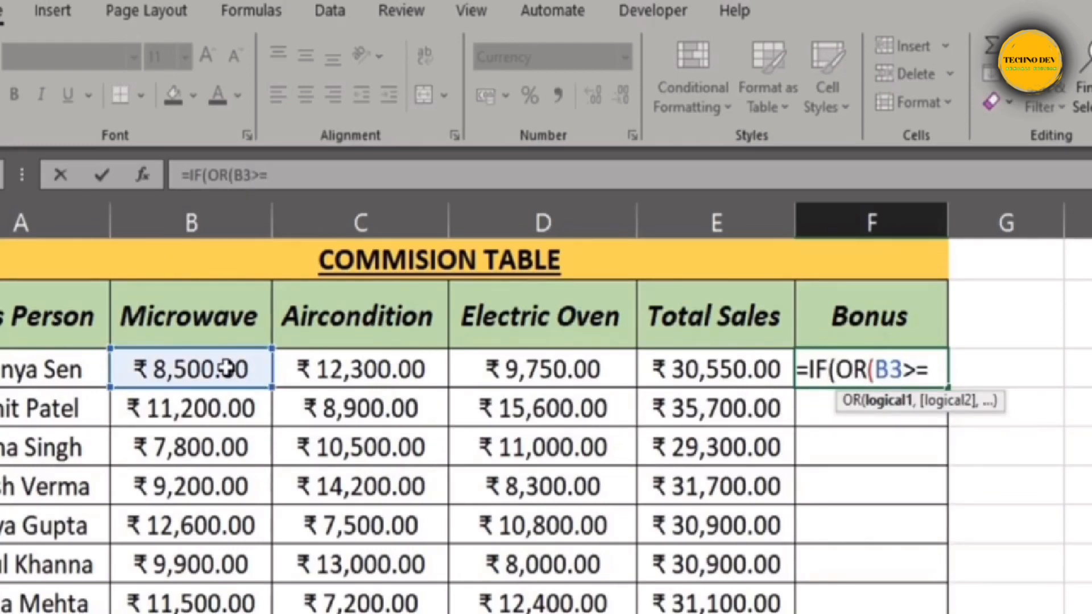
pyautogui.write('9300,')
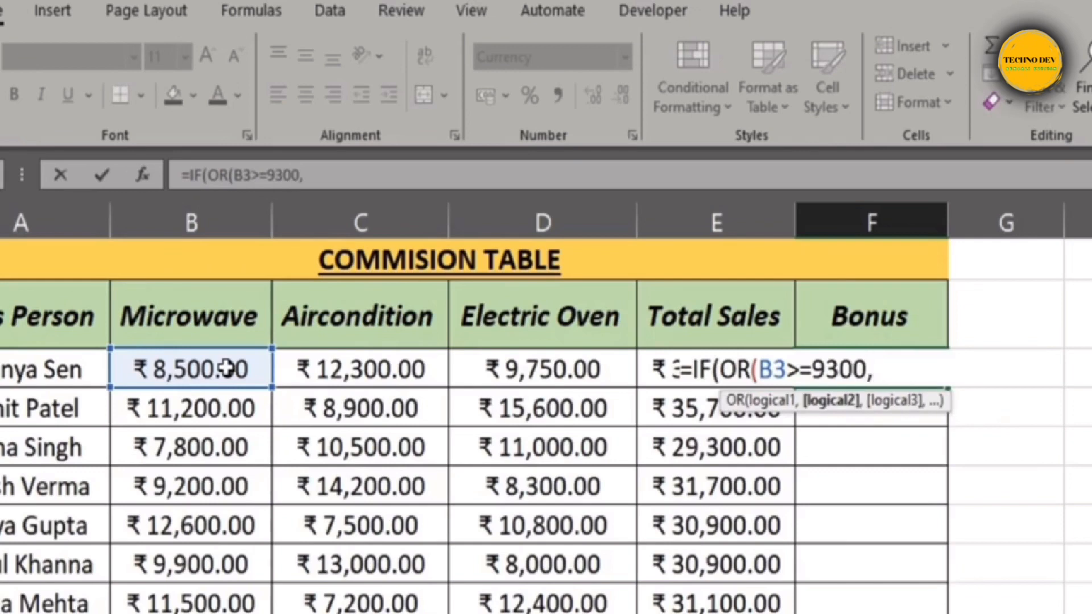
# Step: Add the conditions C3>=9300 and D3>=9300 to the OR test in F3 and close the OR function
pyautogui.click(309, 368)
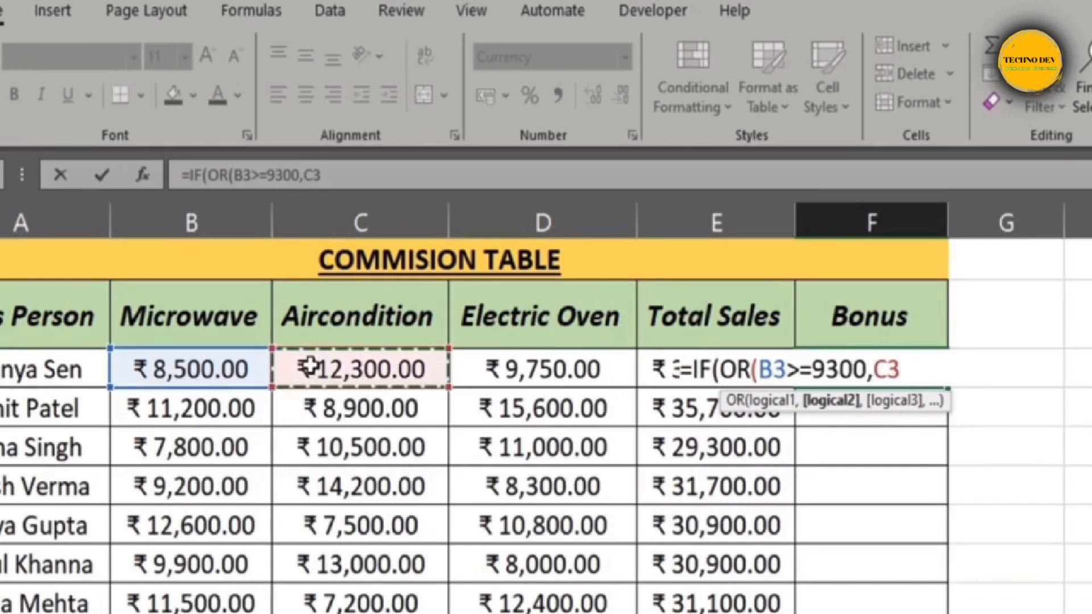
pyautogui.write('>=930')
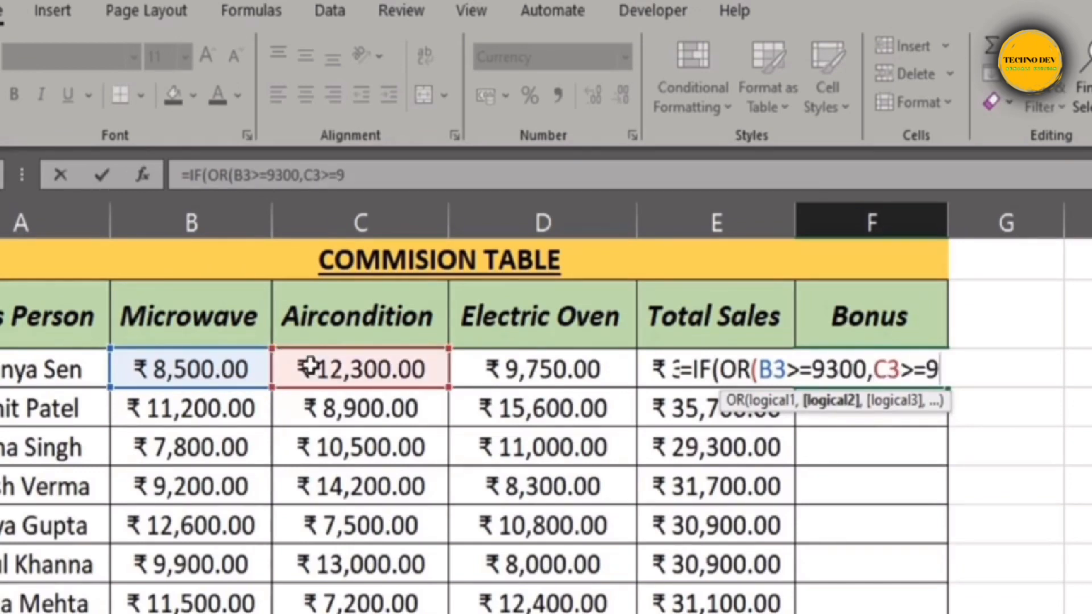
pyautogui.write('0,')
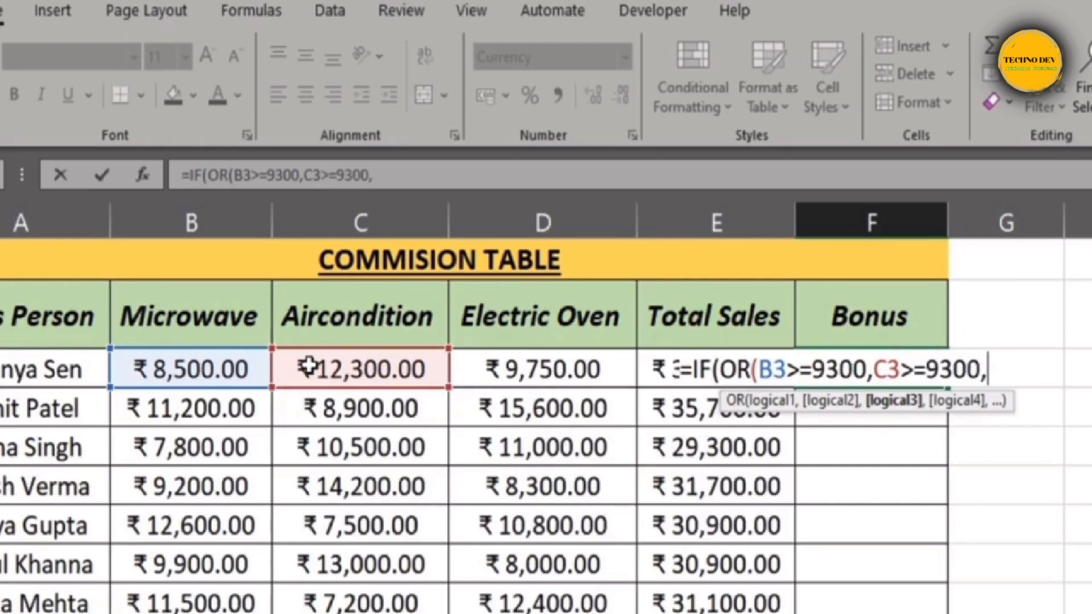
pyautogui.click(480, 367)
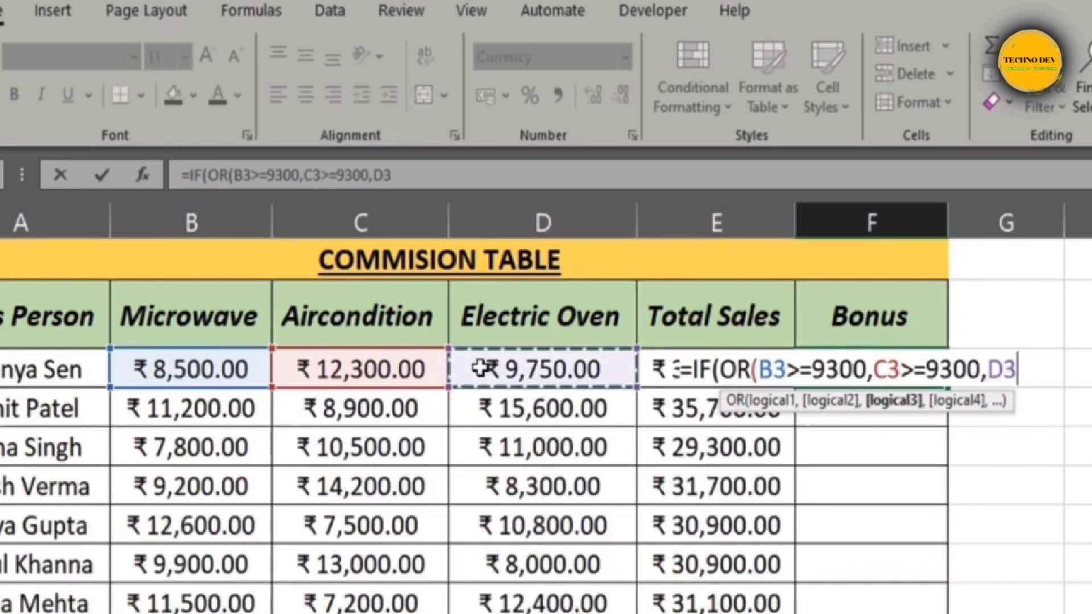
pyautogui.write('>=9300')
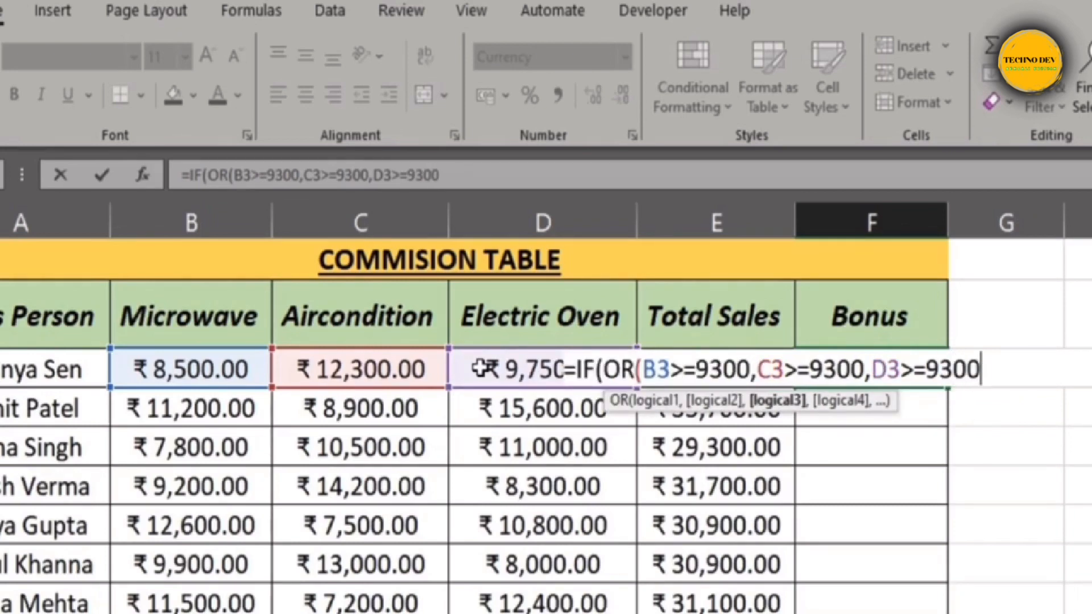
pyautogui.write(')')
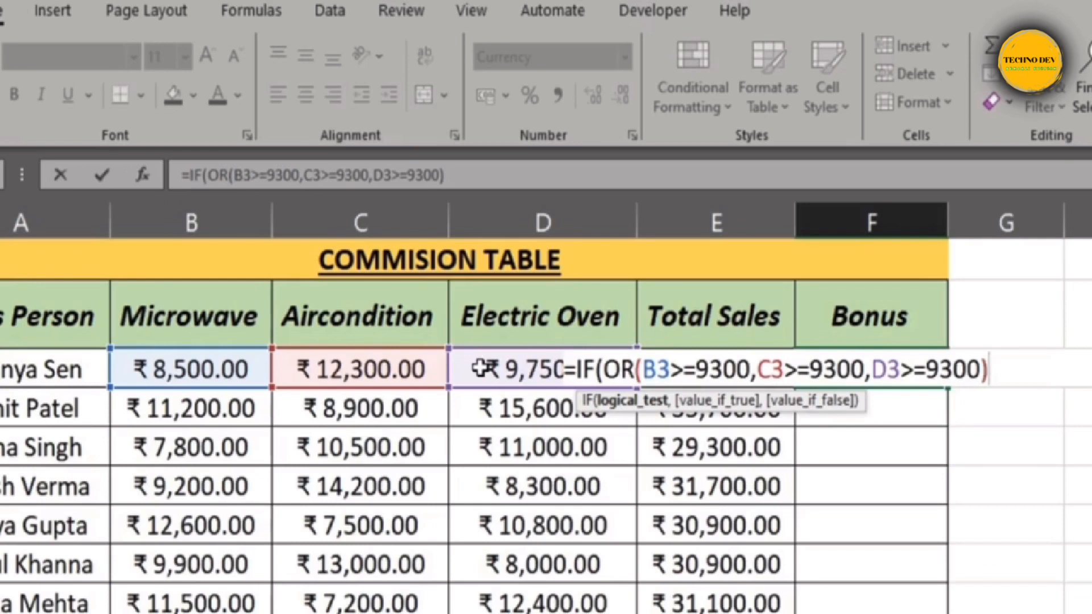
# Step: Complete the IF formula in F3 with E3*2% as the true value and "Work Hard" as the false value
pyautogui.write(',')
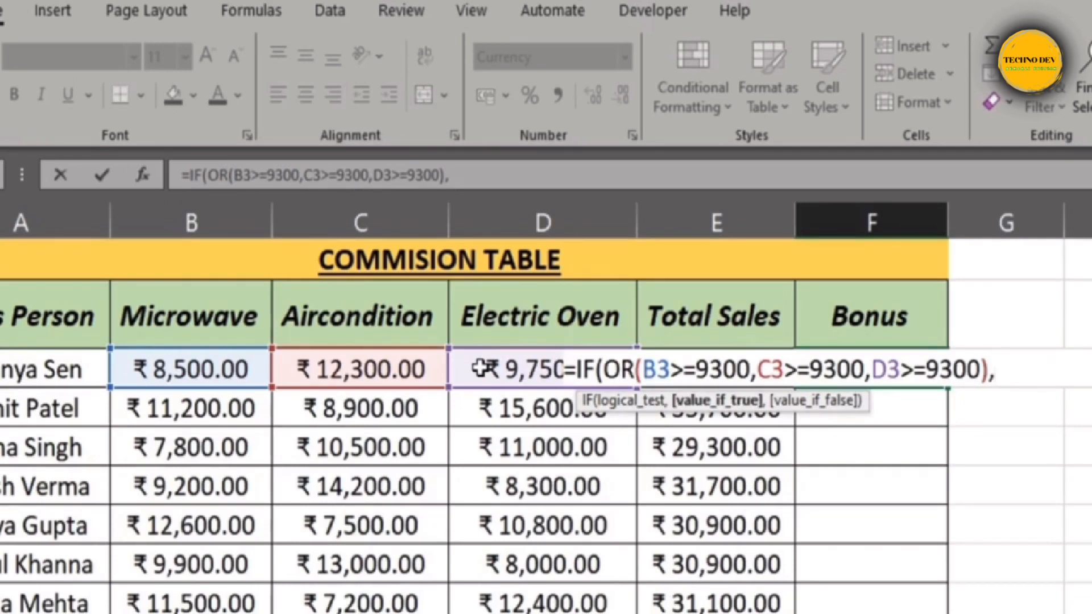
pyautogui.write('E3')
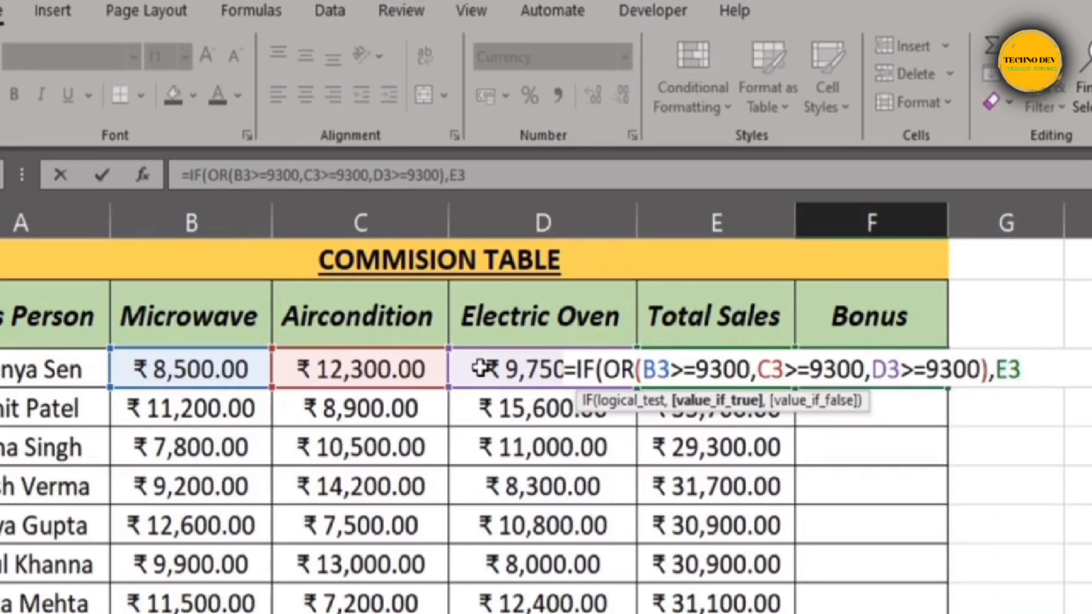
pyautogui.write('*2%,"')
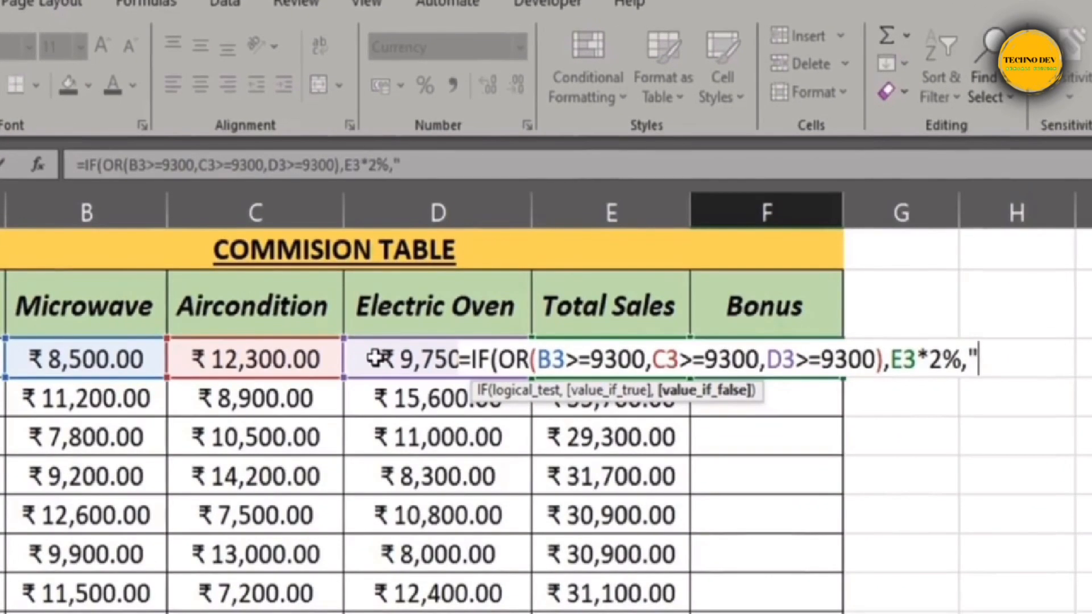
pyautogui.write('Work')
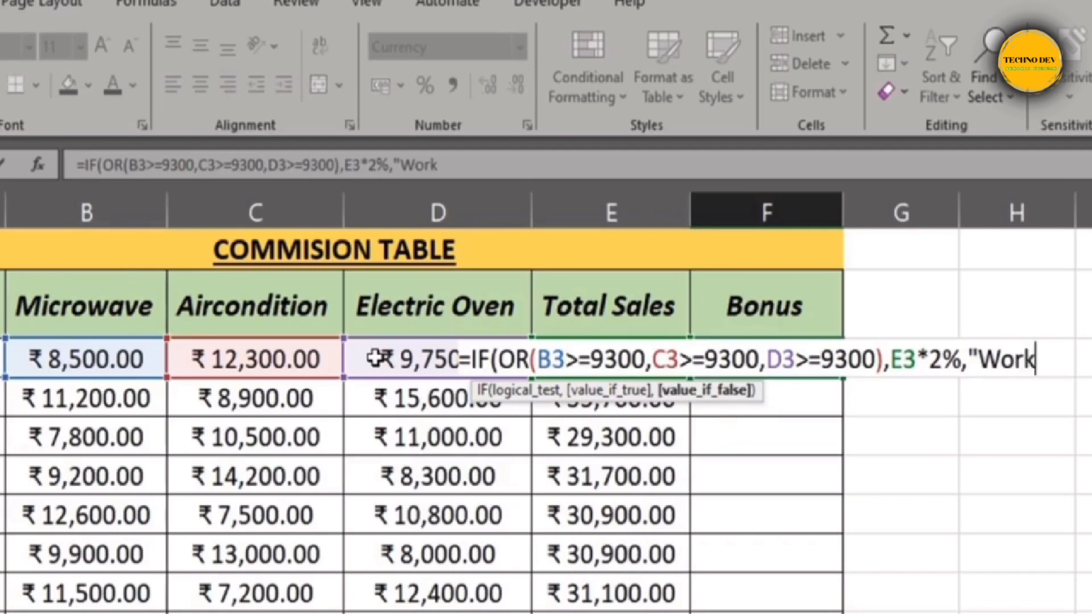
pyautogui.write(' Hard')
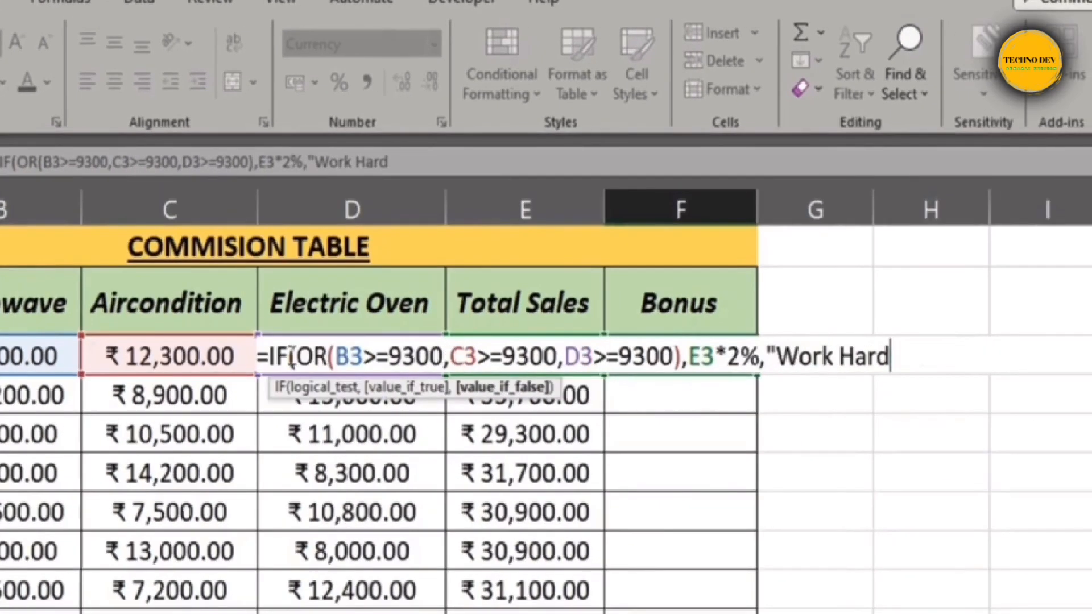
pyautogui.write('")')
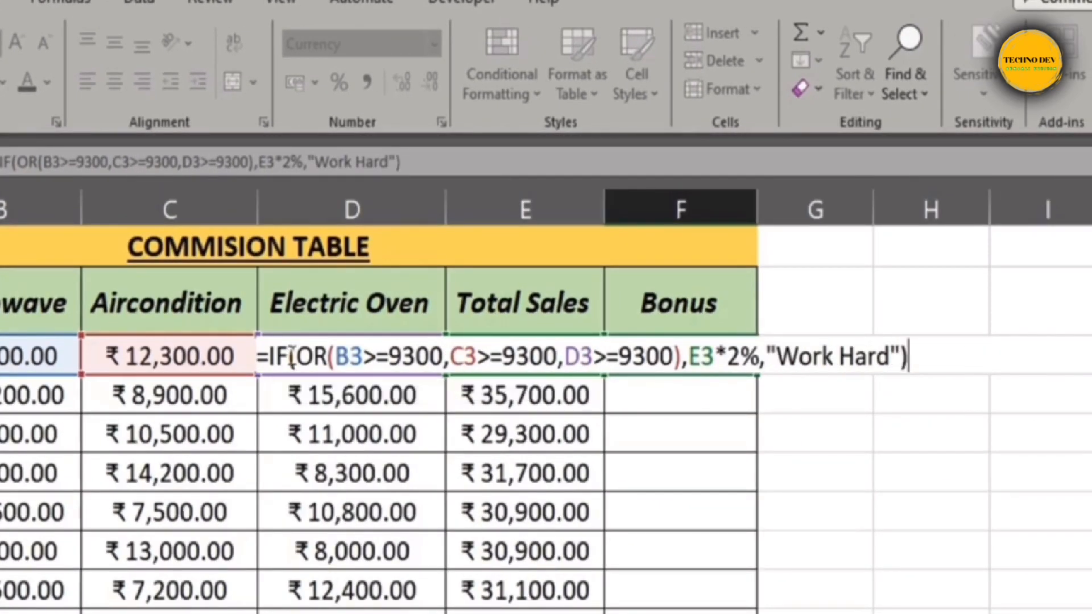
pyautogui.press('Return')
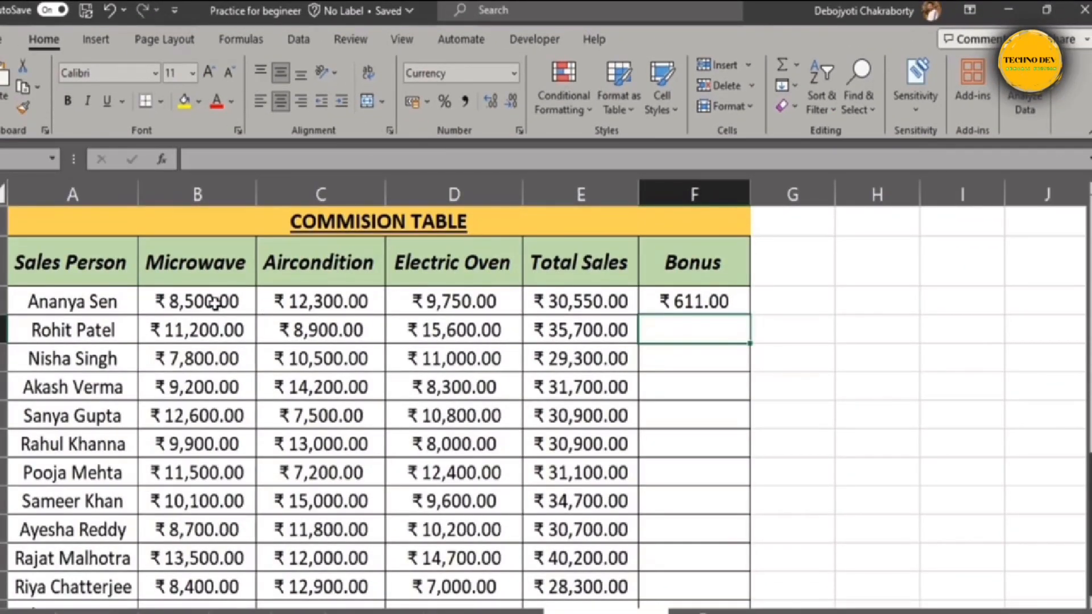
# Step: Fill the OR bonus formula from F3 down to F20 and review the results against the product sales
pyautogui.click(215, 303)
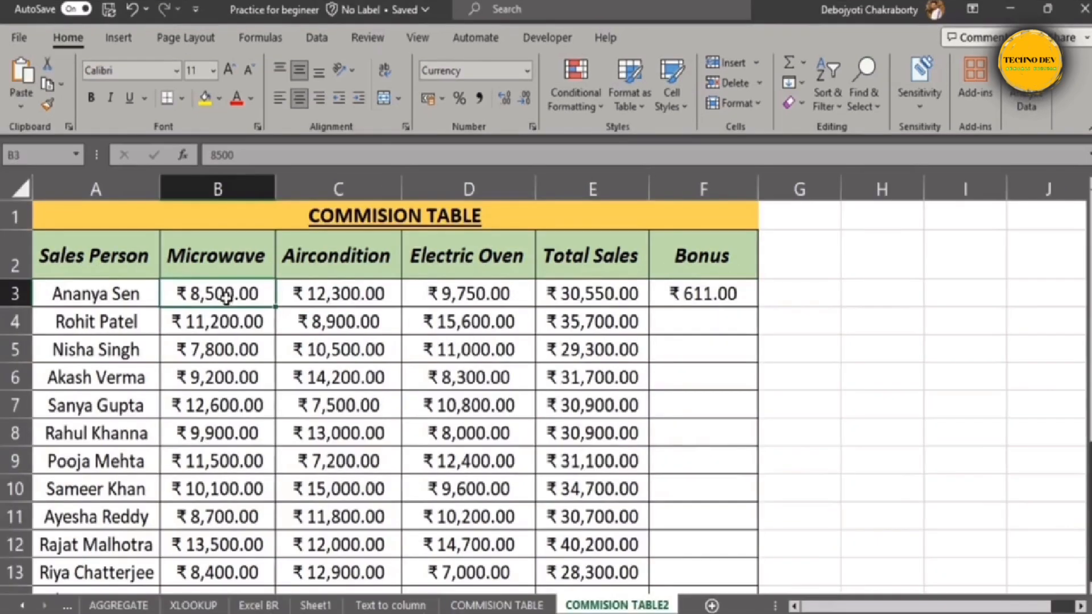
pyautogui.click(689, 294)
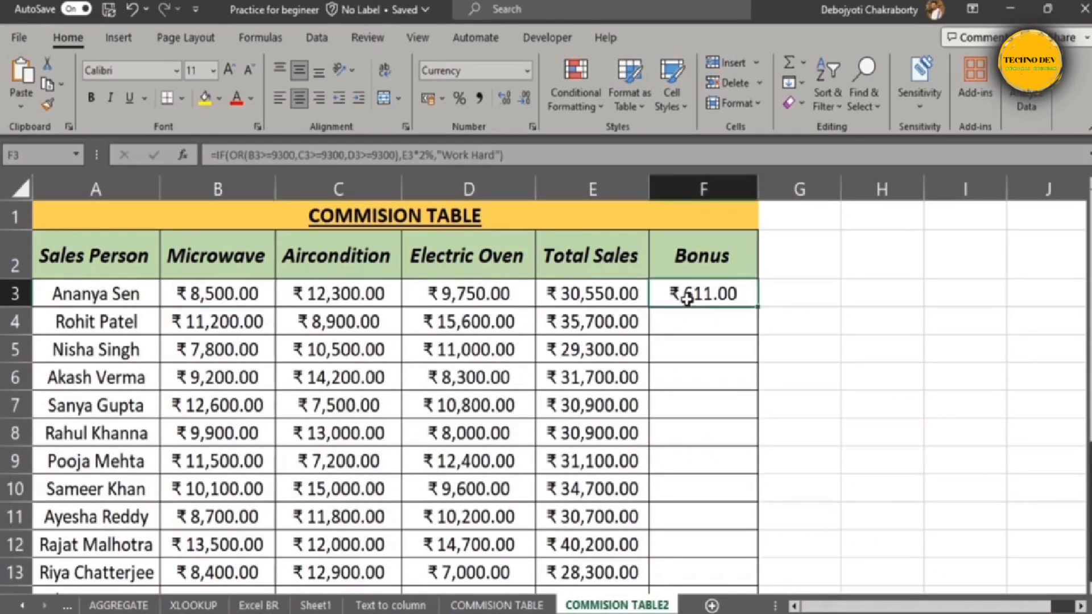
pyautogui.moveTo(757, 309); pyautogui.dragTo(773, 524)
pyautogui.click(798, 447)
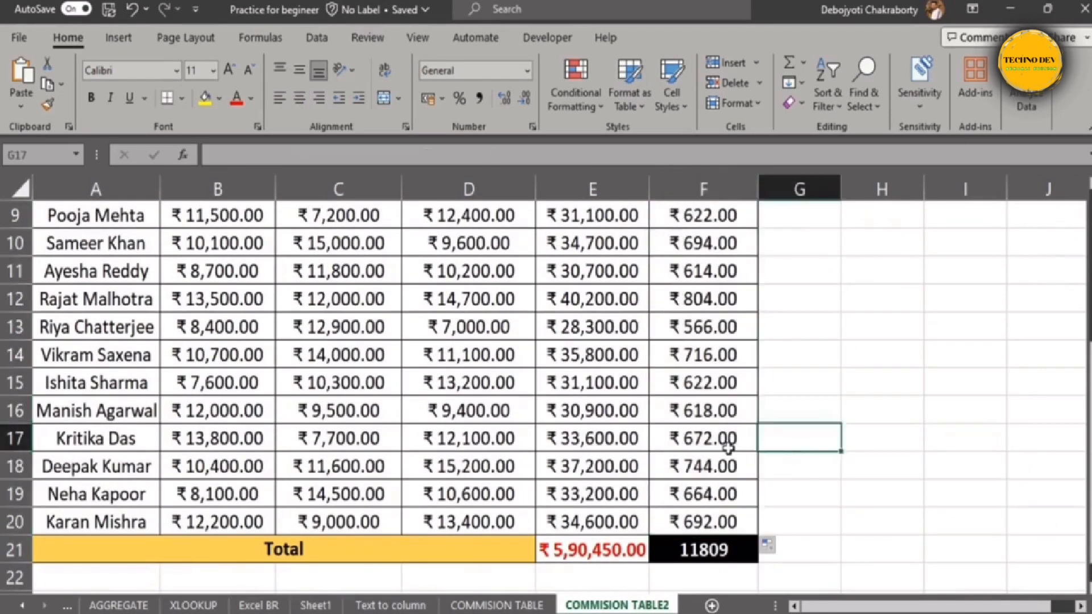
pyautogui.scroll(3, 706, 378)
pyautogui.scroll(-1, 721, 384)
pyautogui.scroll(-2, 722, 382)
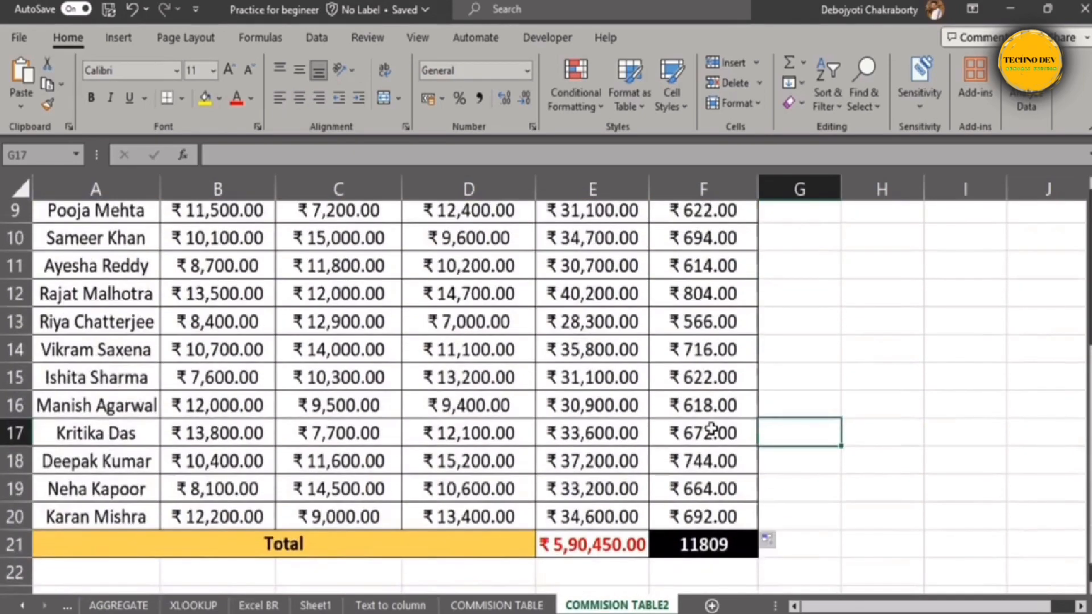
pyautogui.scroll(2, 722, 369)
pyautogui.scroll(2, 650, 476)
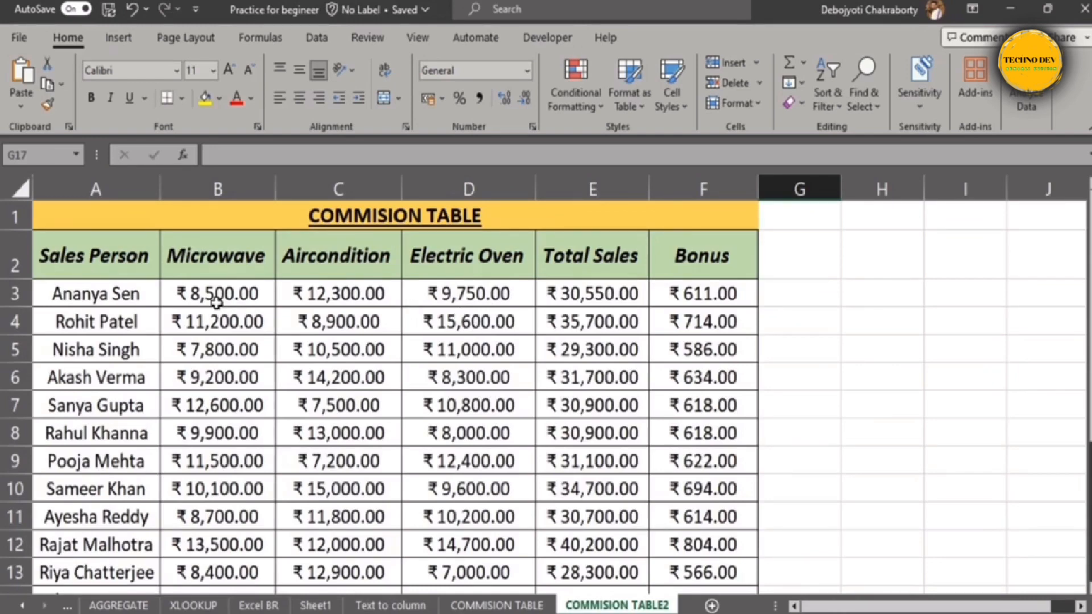
# Step: Set the Microwave sales in B6 to 50000
pyautogui.click(195, 379)
pyautogui.write('50000')
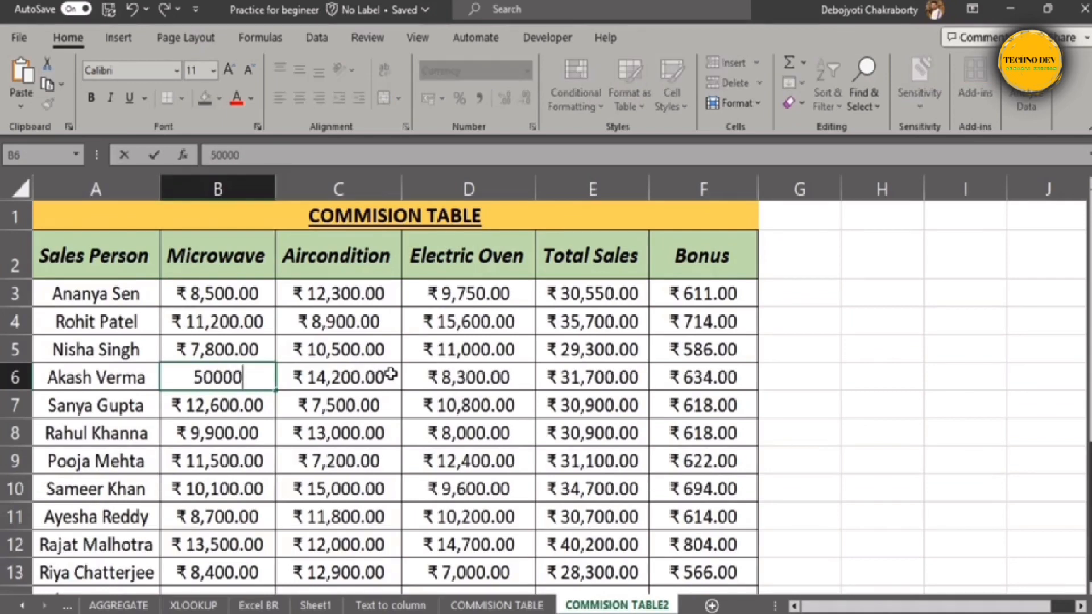
pyautogui.click(390, 374)
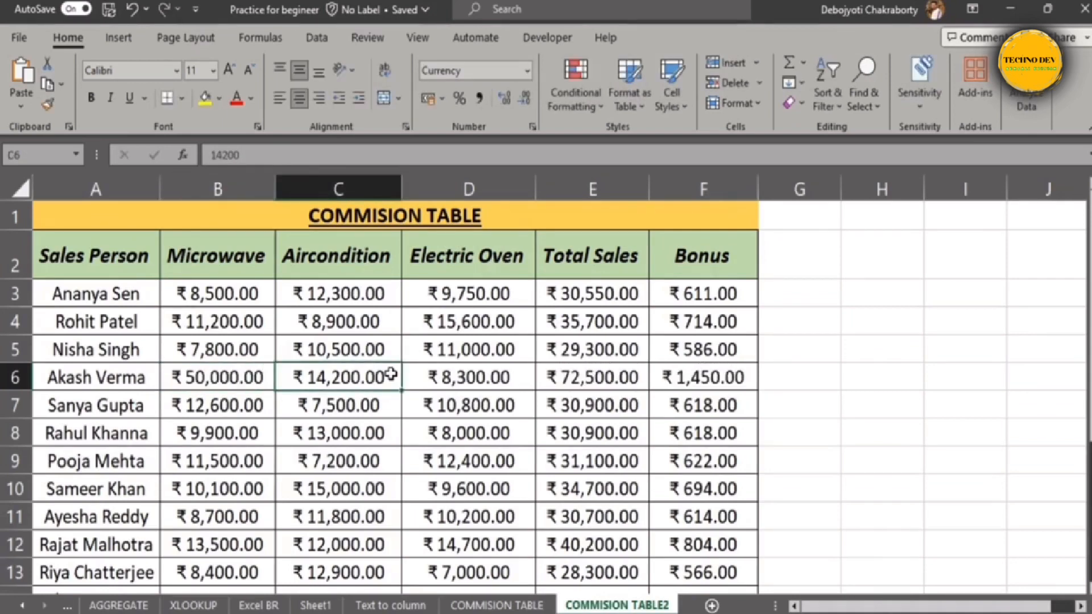
# Step: Set B6 to 5000, C6 to 5000 and D6 to 7000 to test the OR bonus formula in F6
pyautogui.press('Left')
pyautogui.write('5000')
pyautogui.click(390, 374)
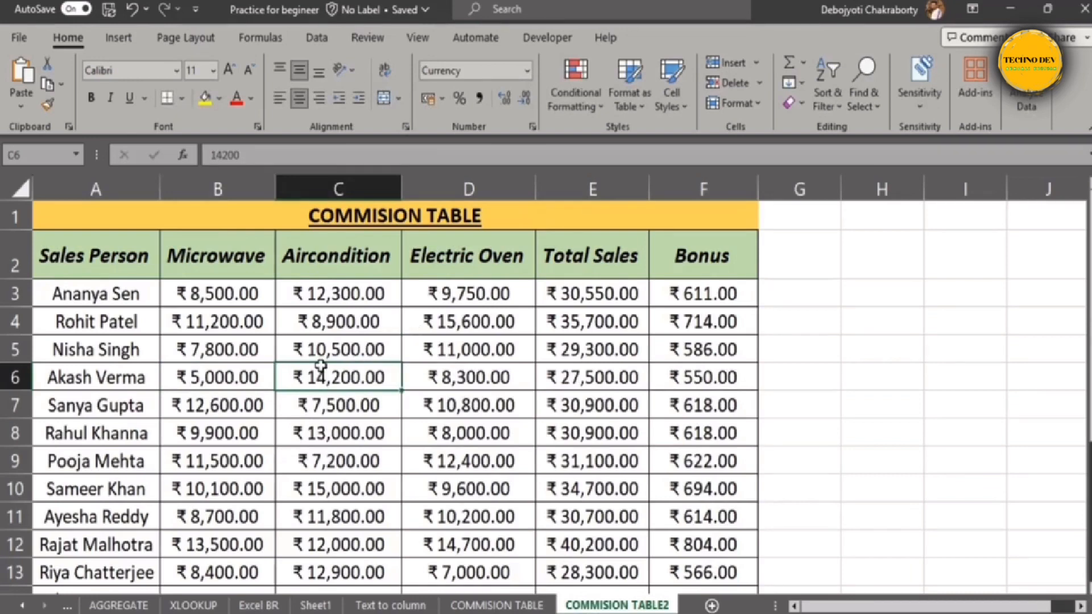
pyautogui.write('5000')
pyautogui.press('Tab')
pyautogui.press('F2')
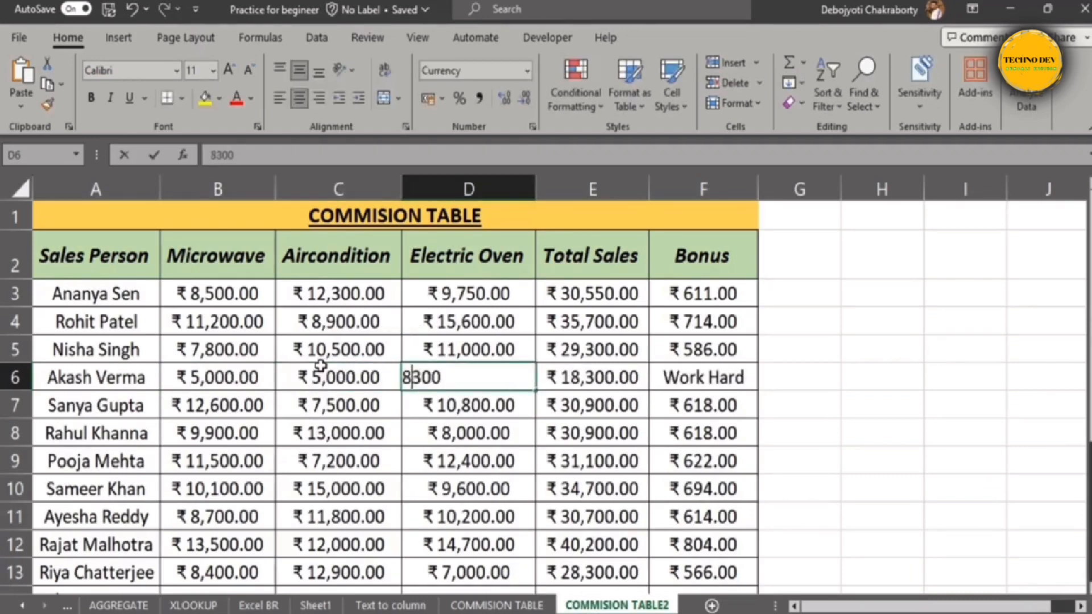
pyautogui.write('7000')
pyautogui.press('Return')
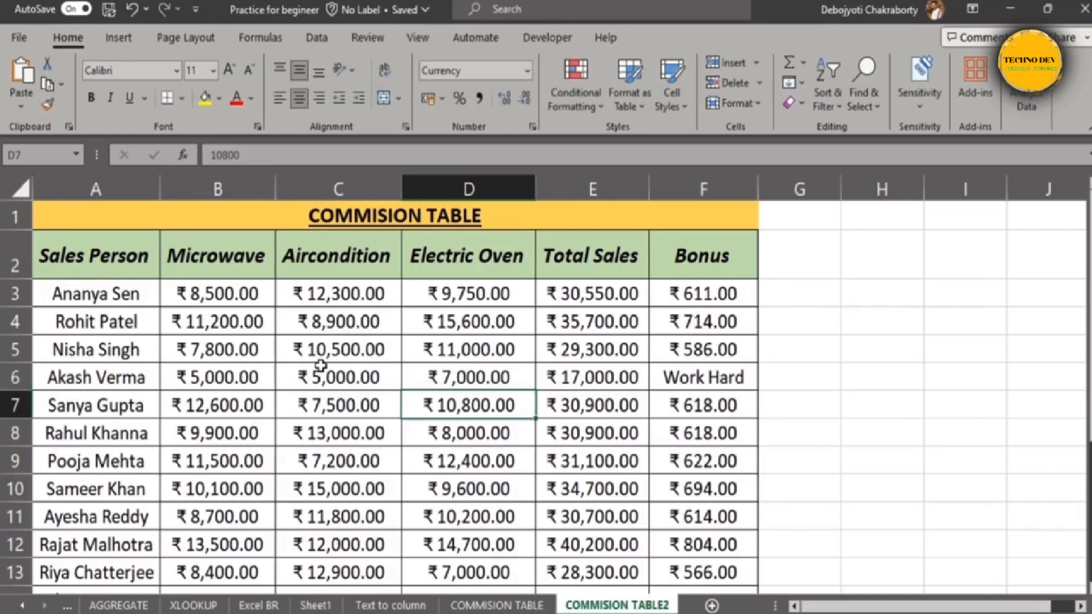
pyautogui.click(691, 381)
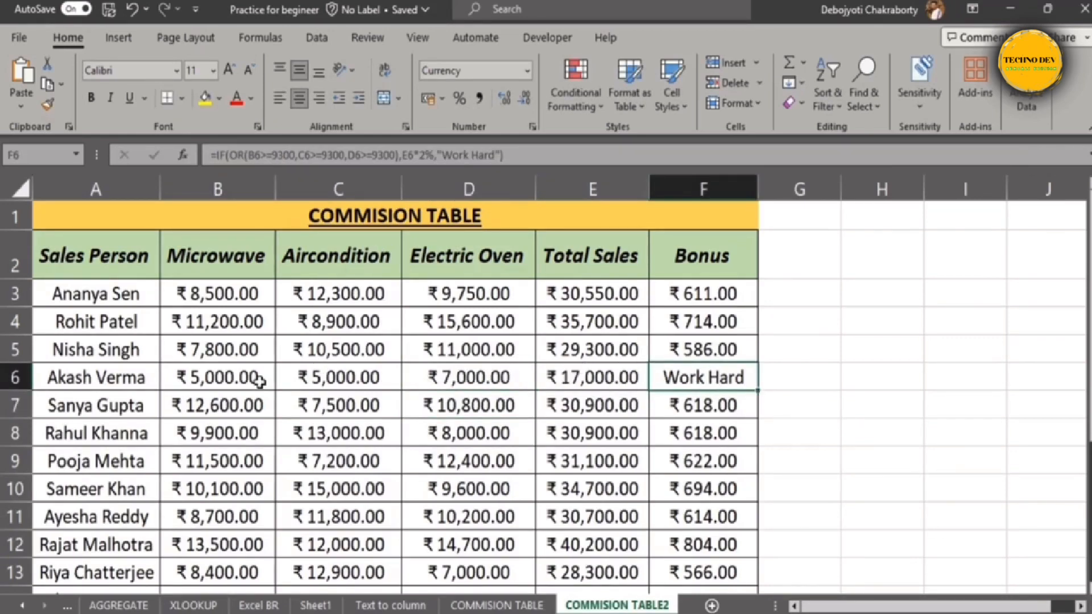
# Step: Undo the last three sales changes in row 6, and check the bonus column and the formula in F3
pyautogui.hotkey('ctrl', 'z')
pyautogui.hotkey('ctrl', 'z')
pyautogui.hotkey('ctrl', 'z')
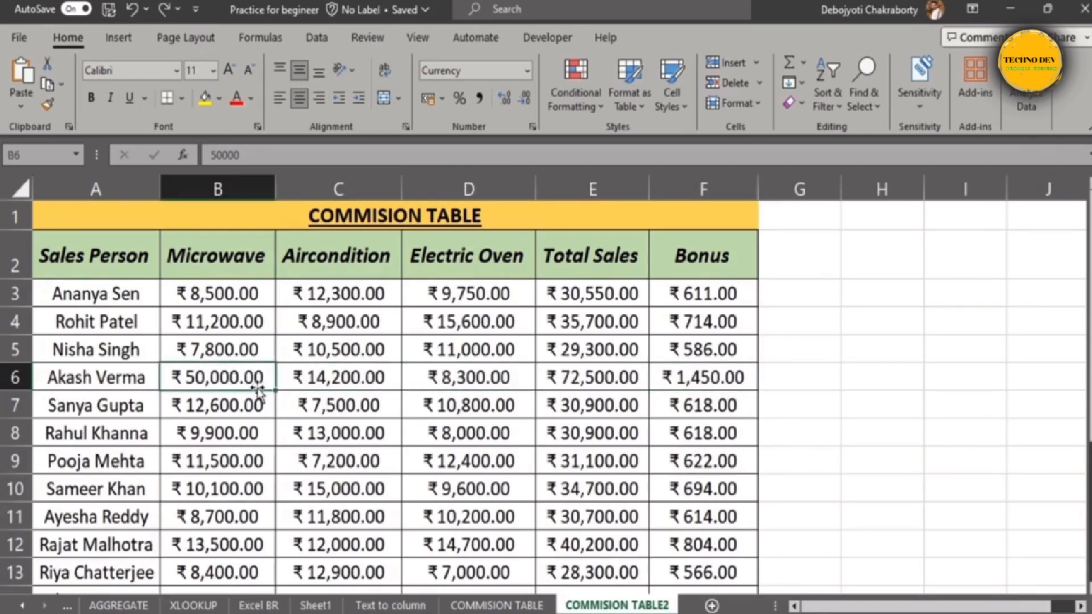
pyautogui.click(481, 366)
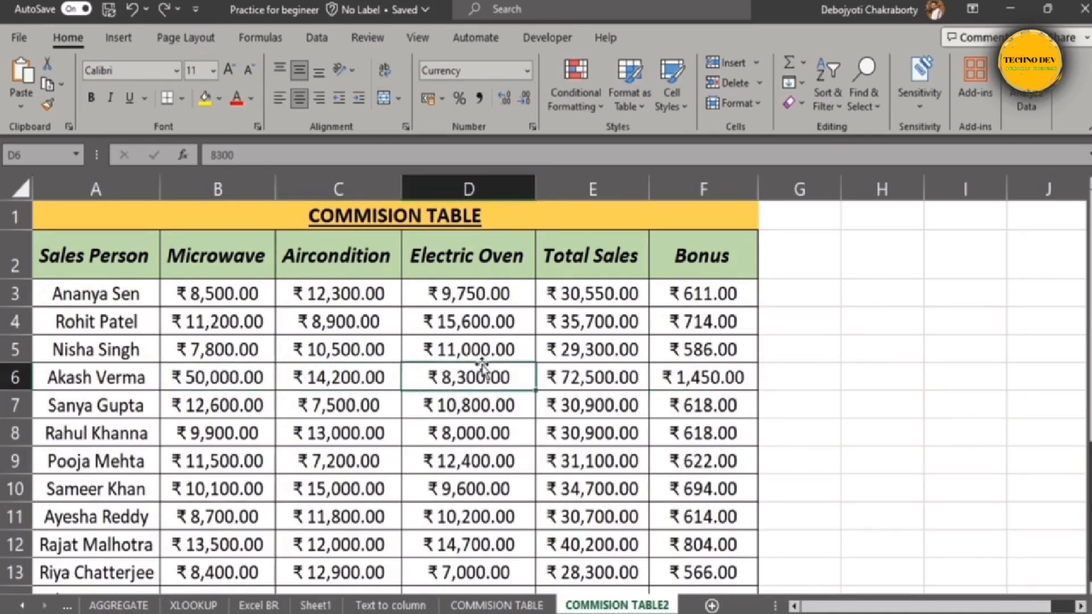
pyautogui.scroll(-4, 652, 351)
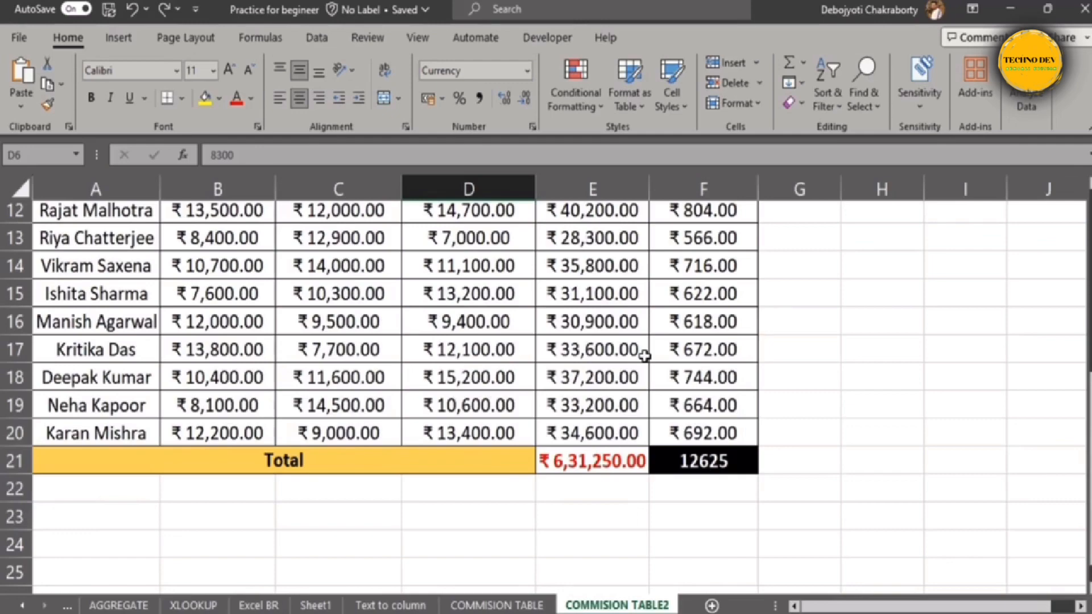
pyautogui.scroll(4, 644, 355)
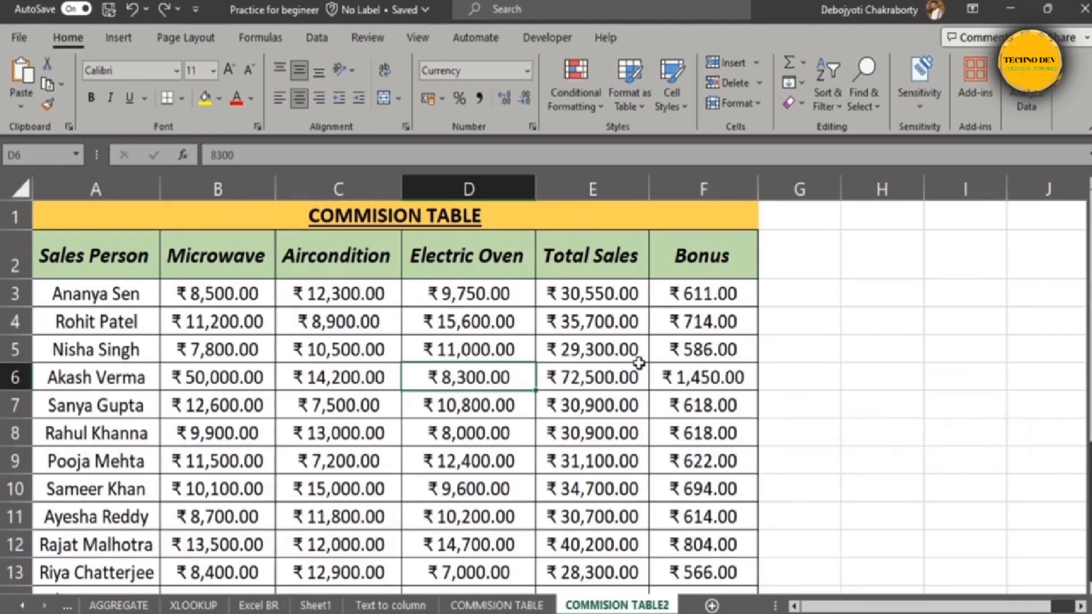
pyautogui.click(694, 302)
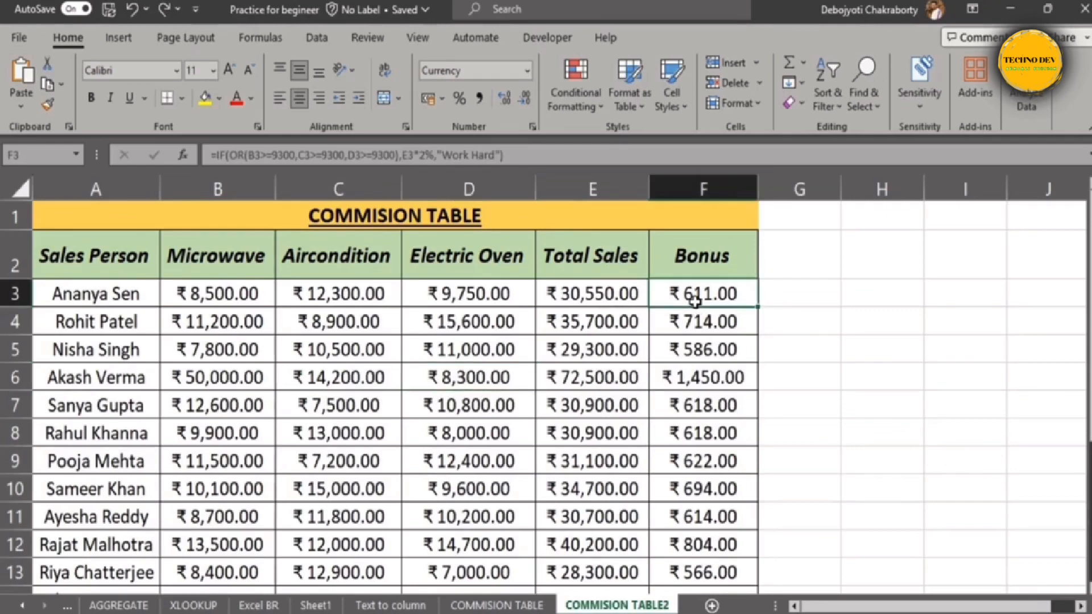